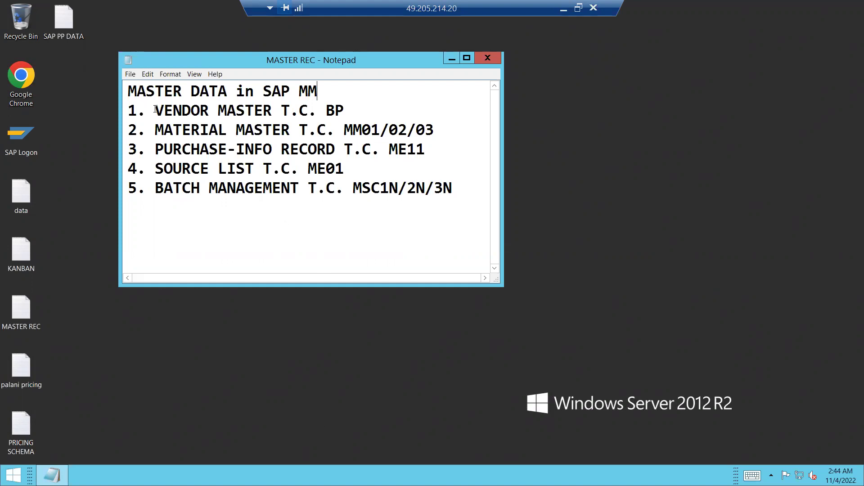
pyautogui.moveTo(155, 109); pyautogui.dragTo(253, 108)
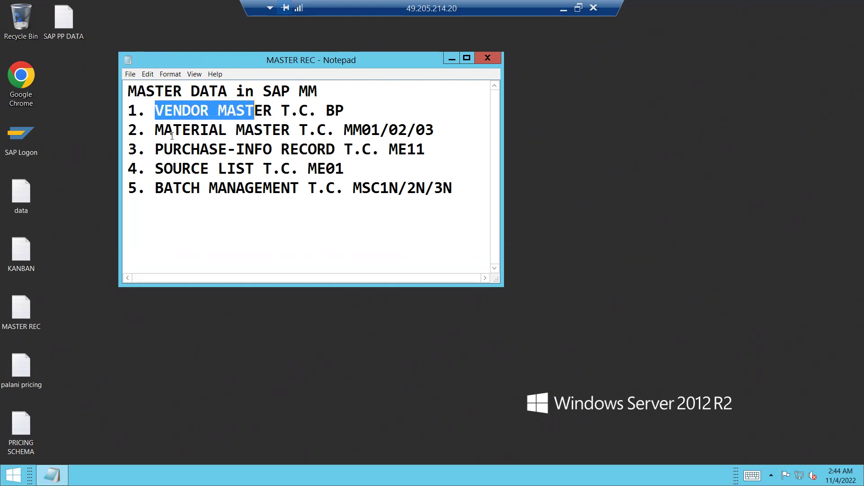
pyautogui.click(149, 122)
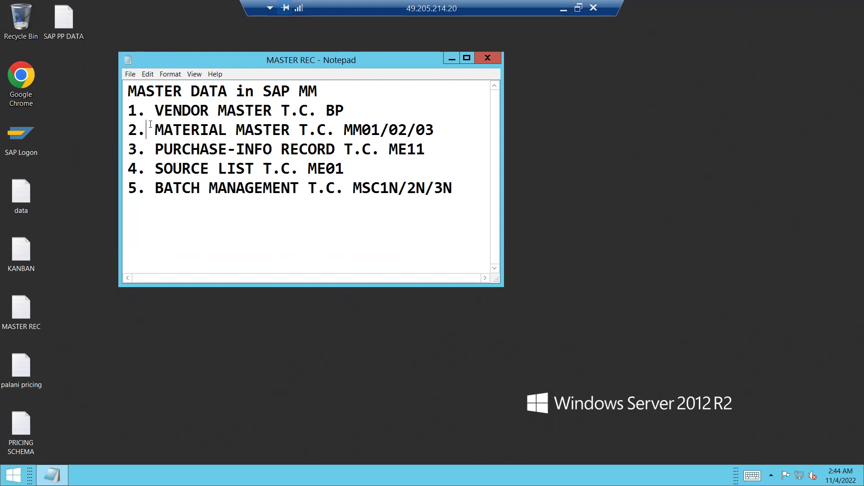
pyautogui.click(161, 149)
pyautogui.click(157, 173)
pyautogui.click(156, 192)
# Launch SAP Logon, open the S4HANA connection and log on to client 113 with the user ID and password
pyautogui.doubleClick(19, 141)
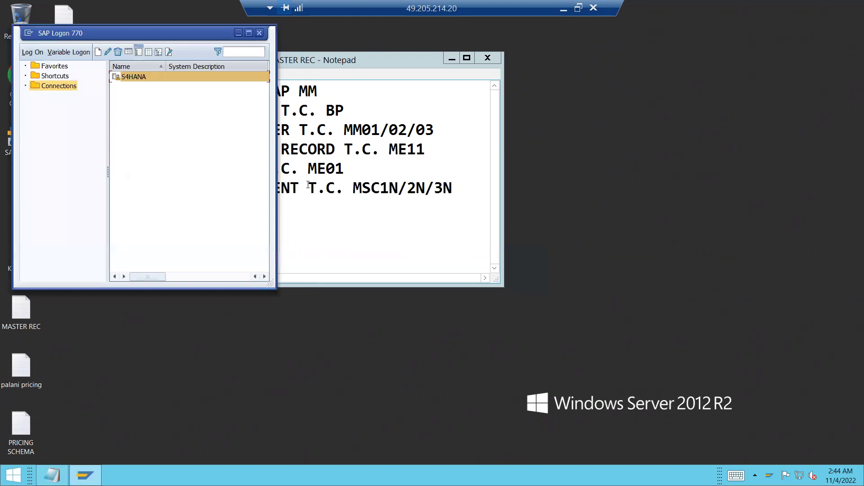
pyautogui.doubleClick(129, 77)
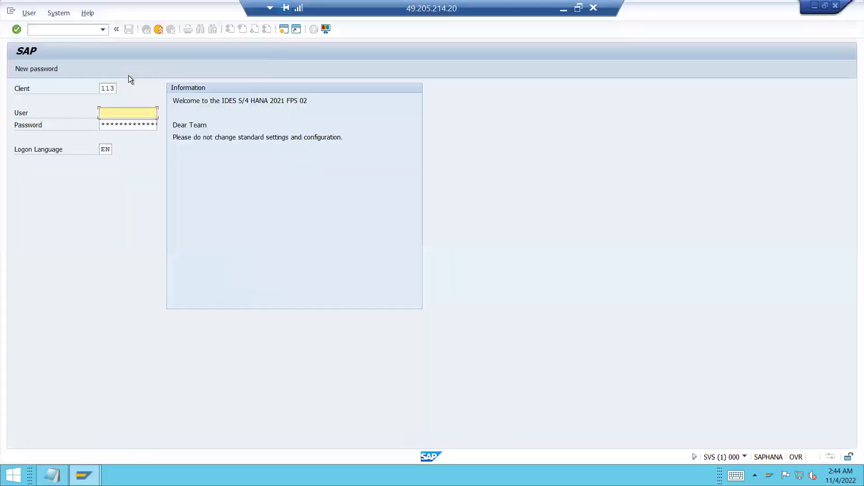
pyautogui.write('s413')
pyautogui.press('Tab')
pyautogui.write('****')
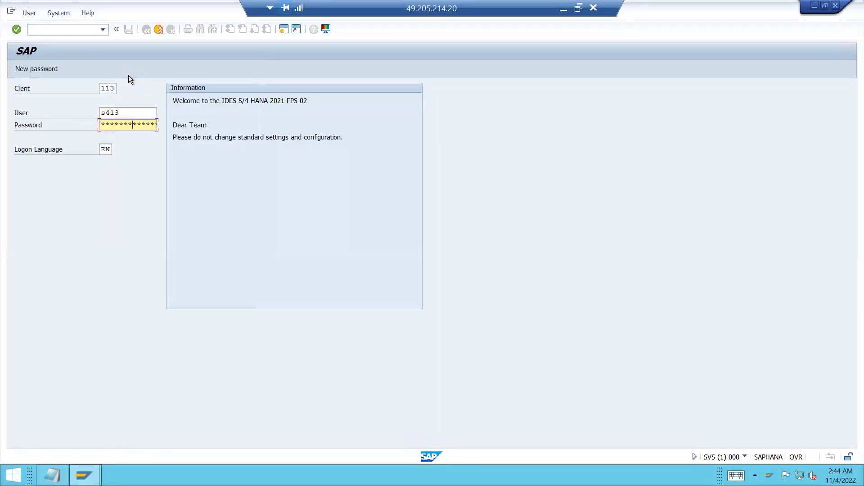
pyautogui.press('Return')
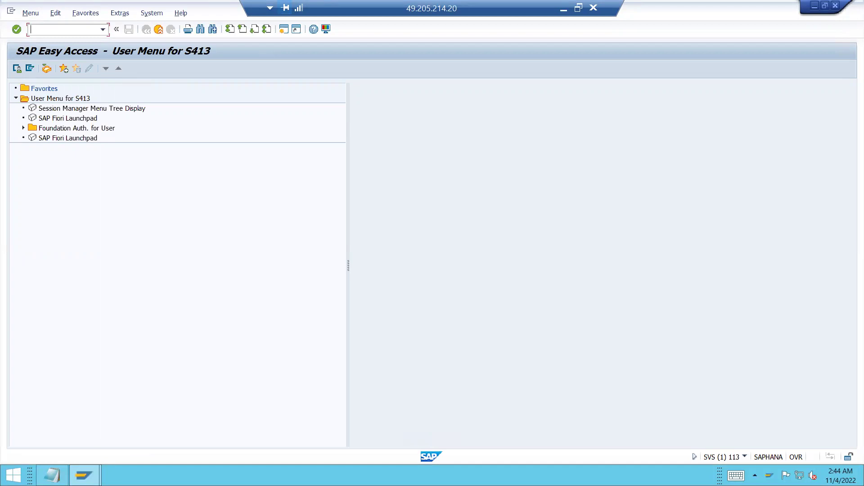
# Open business partner maintenance with transaction BP and start creating a new person
pyautogui.write('BP')
pyautogui.press('Return')
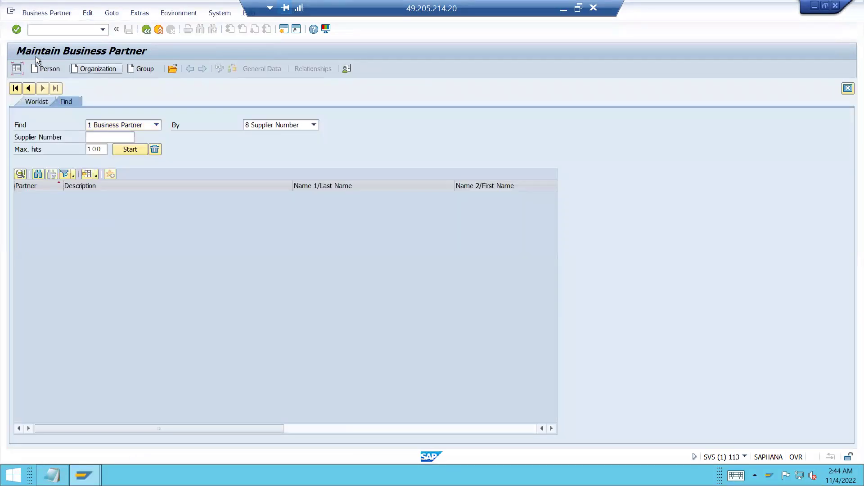
pyautogui.click(38, 68)
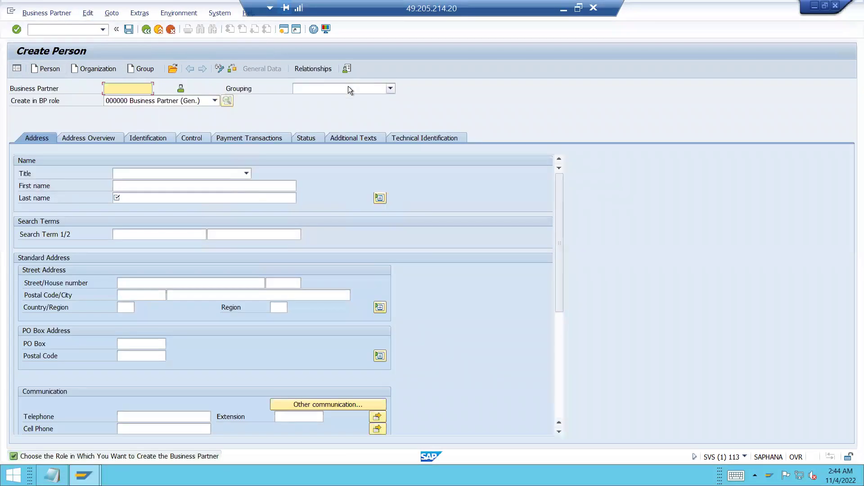
# Set the grouping to 0001 Internal Number Assignment and the last name to KAL INDS, and save the business partner
pyautogui.click(348, 87)
pyautogui.moveTo(392, 124); pyautogui.dragTo(390, 195)
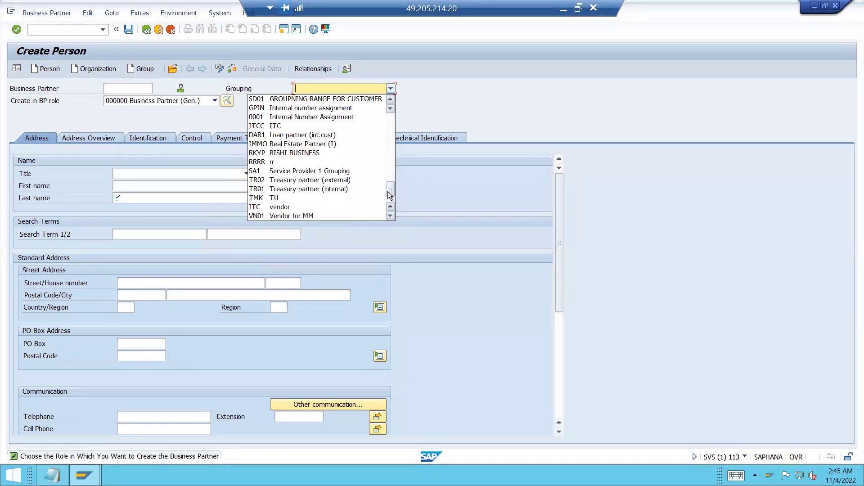
pyautogui.click(329, 117)
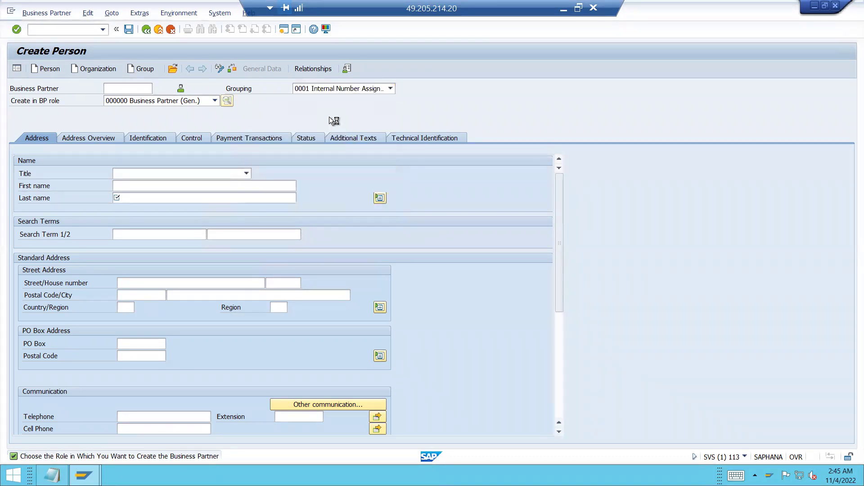
pyautogui.click(166, 198)
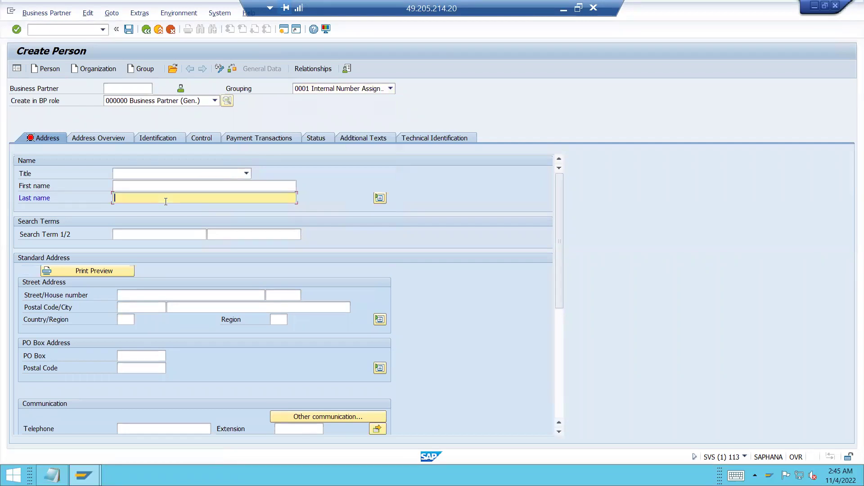
pyautogui.write('KAL INDS')
pyautogui.press('Return')
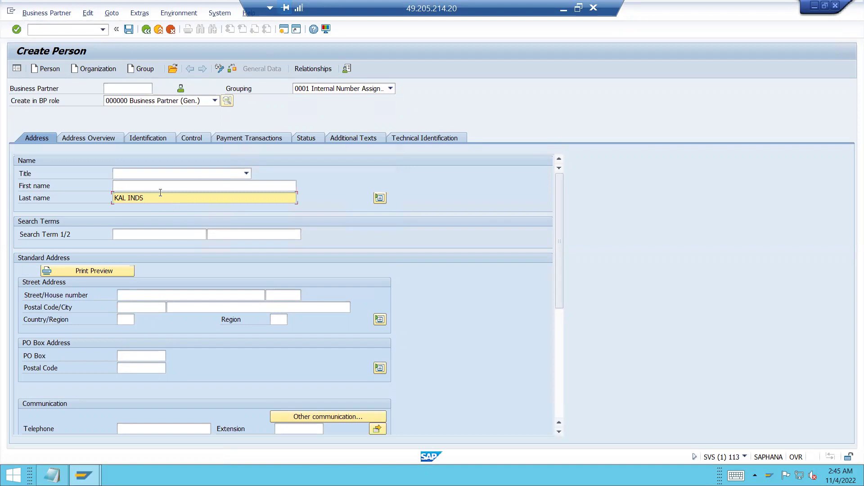
pyautogui.click(129, 30)
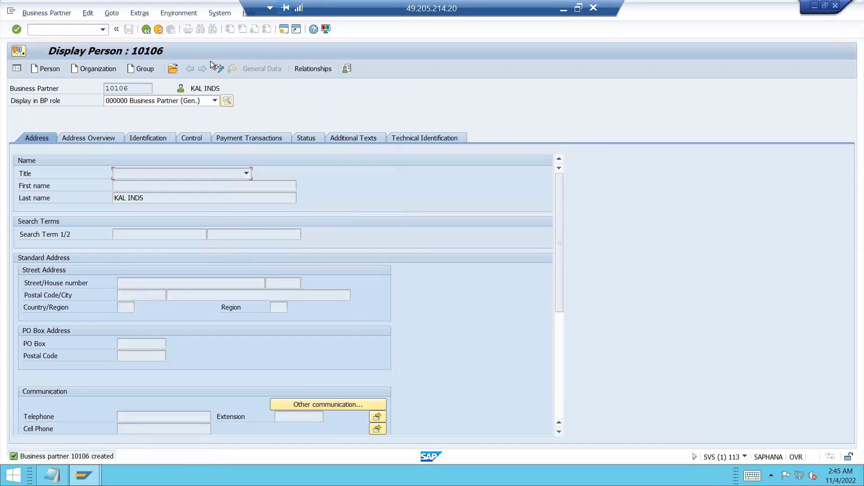
# Switch the saved business partner to change mode and assign it the role FLVN00 Vendor
pyautogui.click(222, 68)
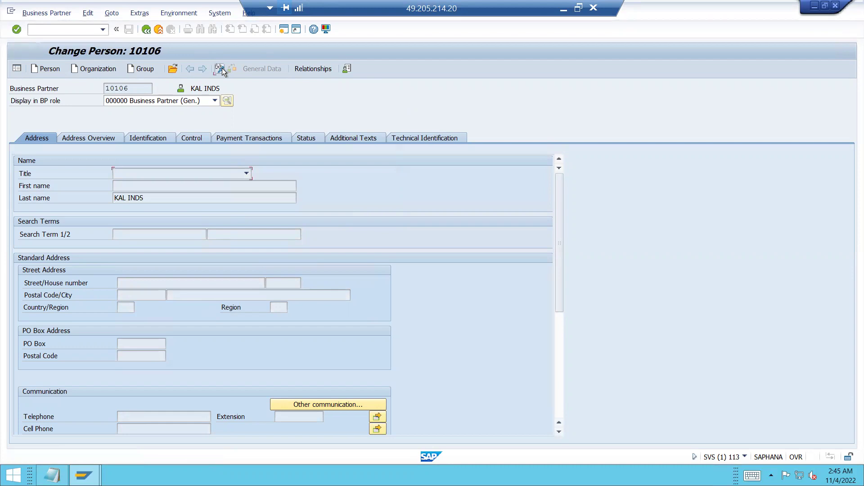
pyautogui.click(182, 104)
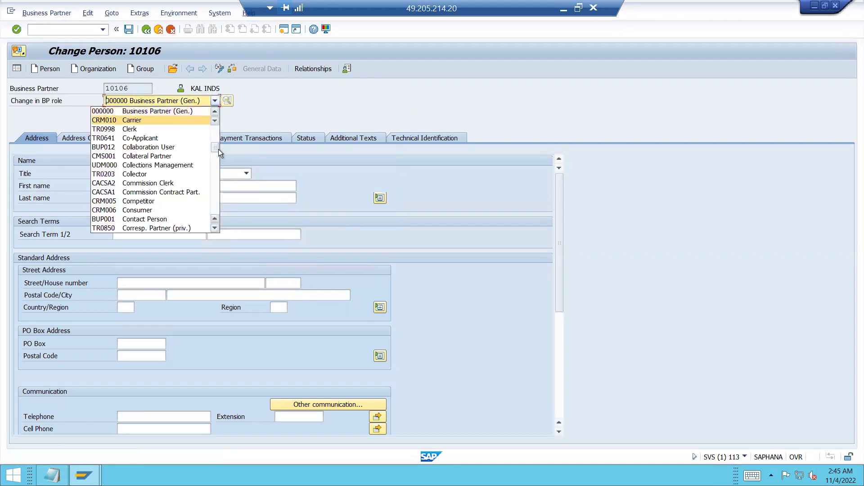
pyautogui.moveTo(218, 152); pyautogui.dragTo(217, 181)
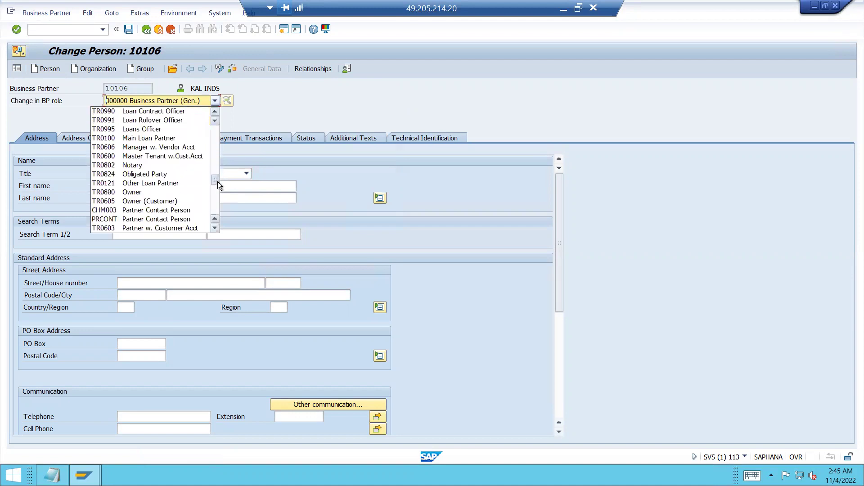
pyautogui.click(216, 205)
pyautogui.click(215, 202)
pyautogui.click(216, 205)
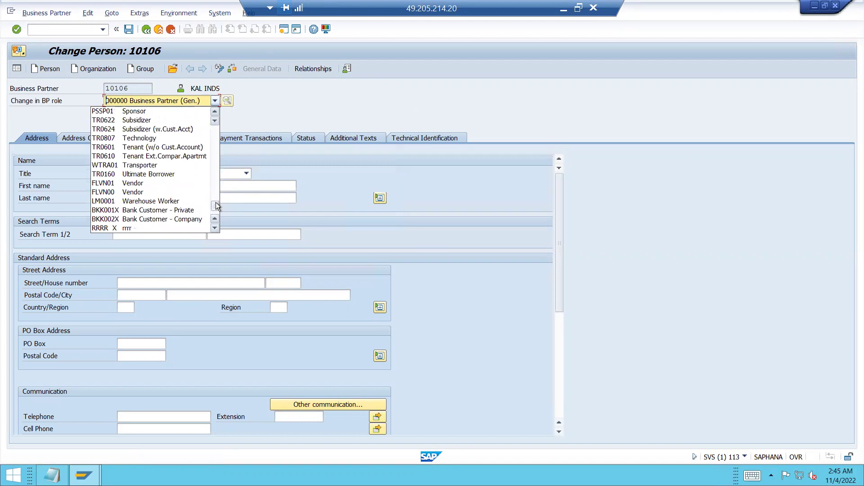
pyautogui.moveTo(216, 206); pyautogui.dragTo(216, 198)
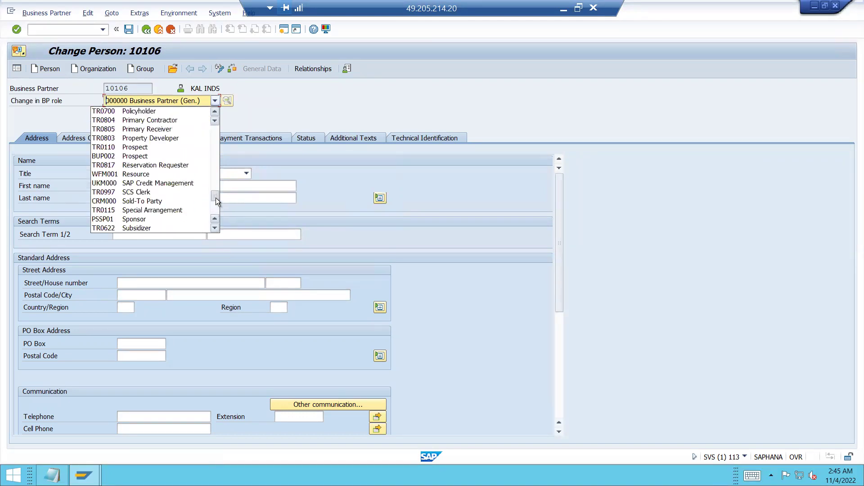
pyautogui.moveTo(216, 198); pyautogui.dragTo(215, 204)
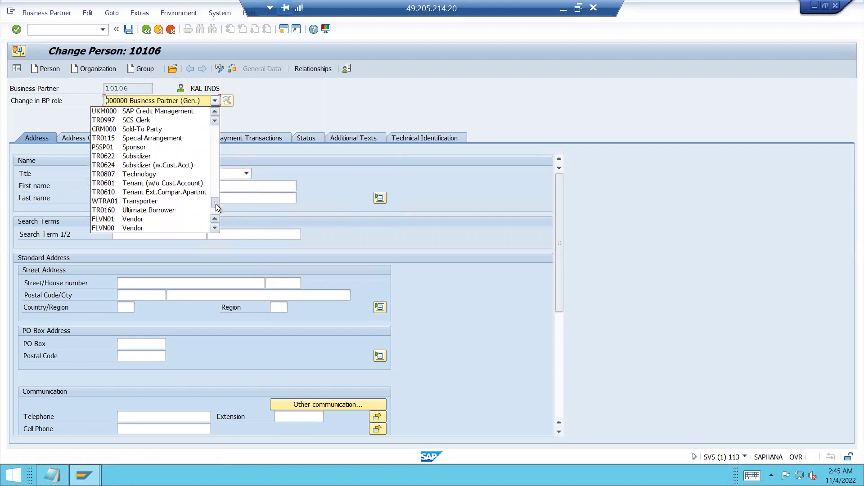
pyautogui.click(129, 228)
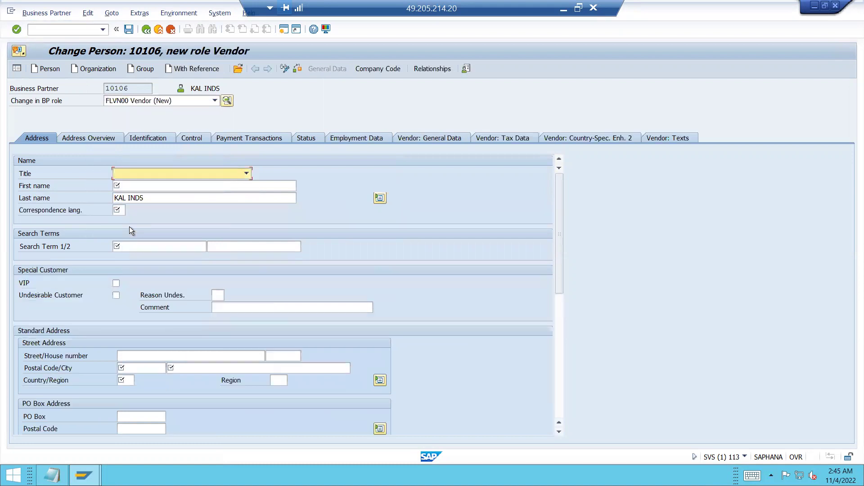
# Set the vendor's first name to KAL INDS, correspondence language to EN and search term 1 to KAL
pyautogui.click(138, 186)
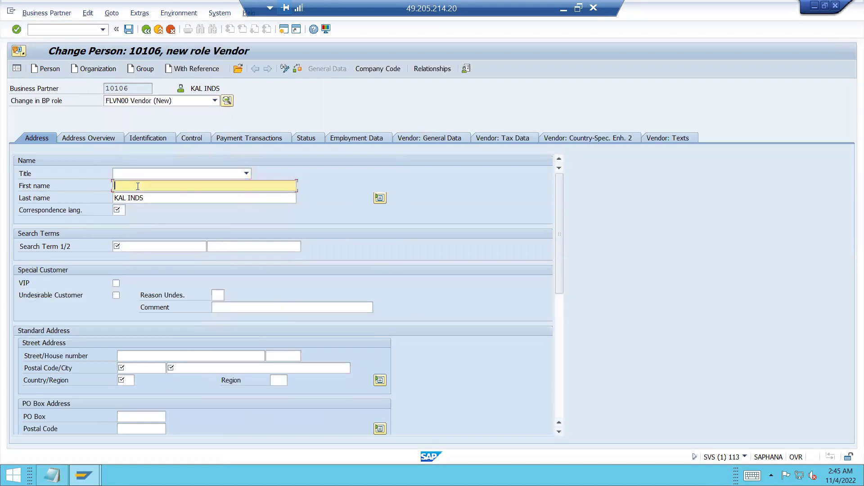
pyautogui.write('KAL INDS')
pyautogui.press('Return')
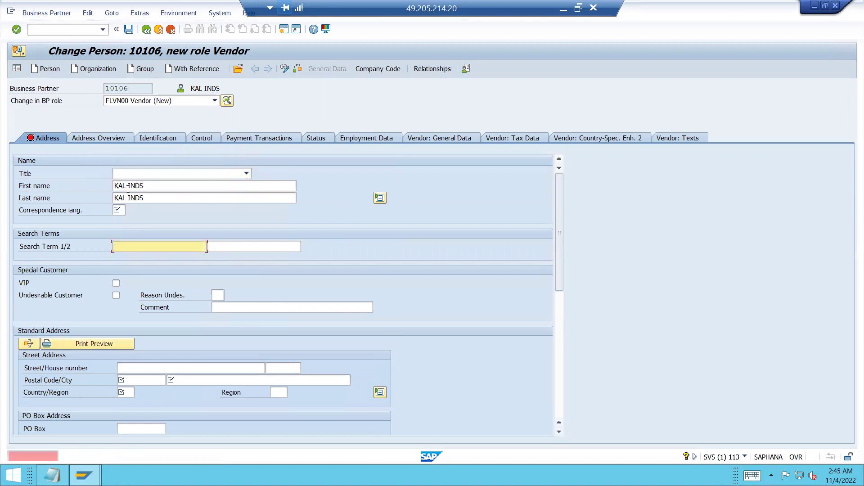
pyautogui.click(120, 210)
pyautogui.write('EN')
pyautogui.click(129, 246)
pyautogui.write('KAL')
pyautogui.press('Return')
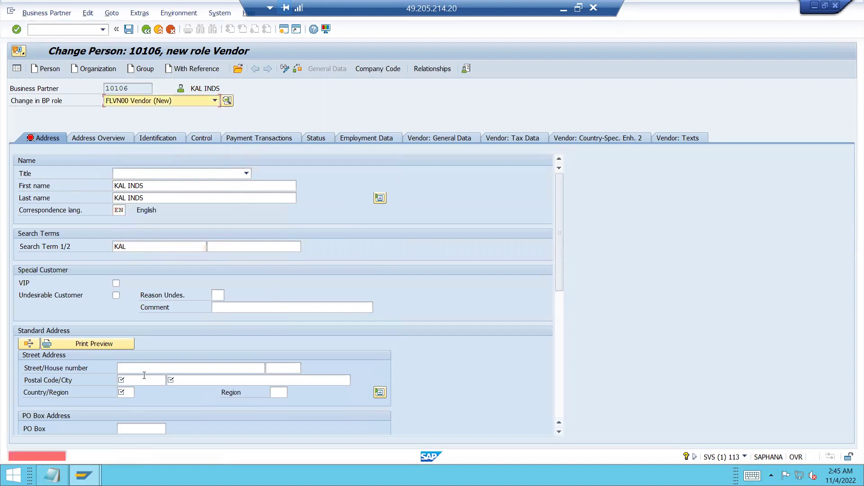
# Fill in the postal code and city of the vendor's street address, with IN as the country
pyautogui.click(144, 378)
pyautogui.write('631203')
pyautogui.press('Tab')
pyautogui.press('Down')
pyautogui.press('Return')
pyautogui.press('Return')
pyautogui.press('Down')
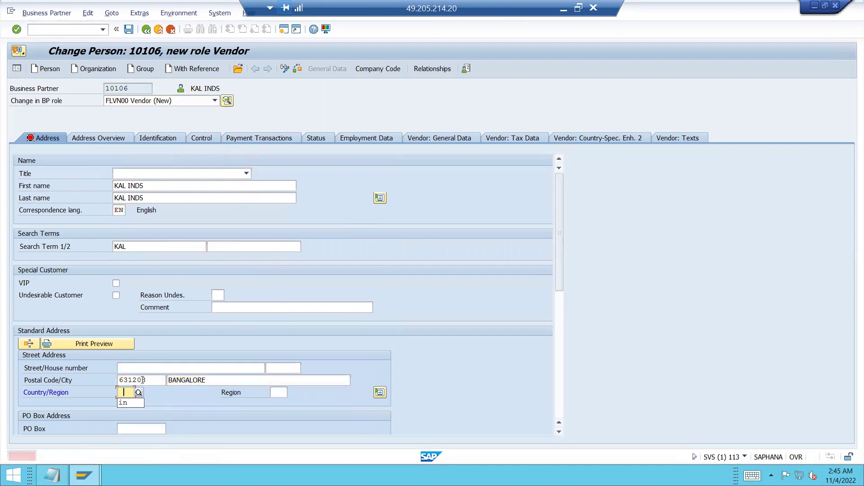
pyautogui.press('Return')
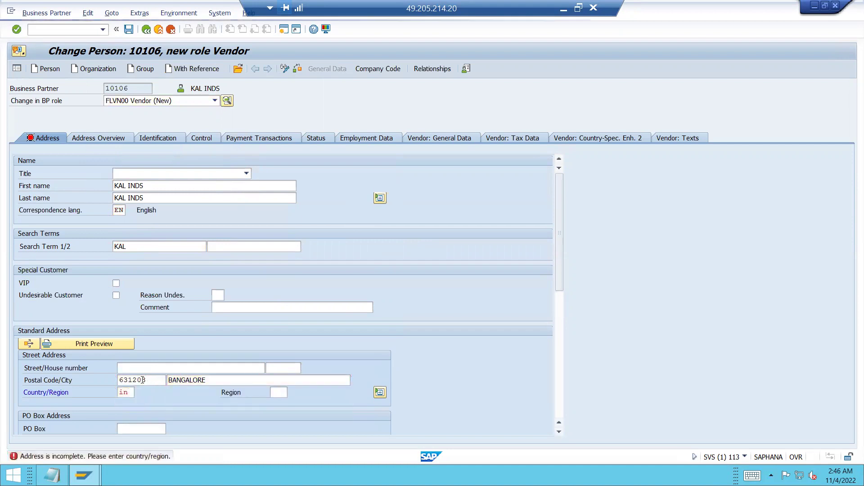
pyautogui.press('Return')
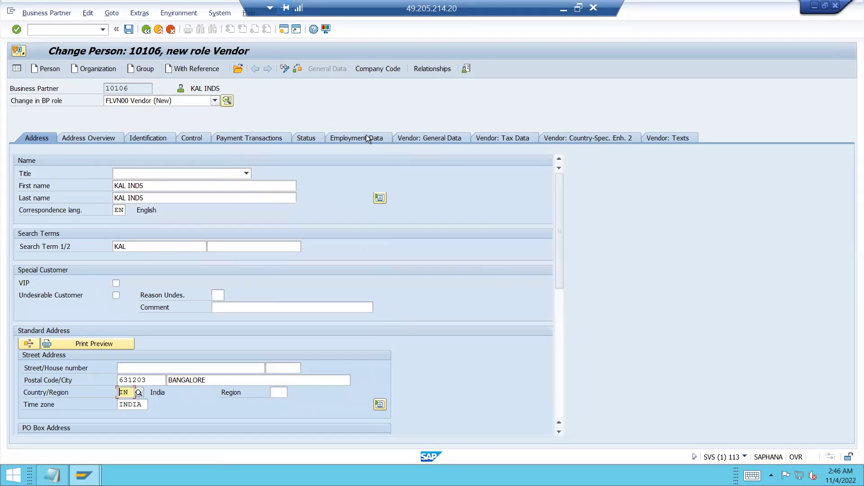
# Open the vendor's company code data and enter company code HK02
pyautogui.click(389, 69)
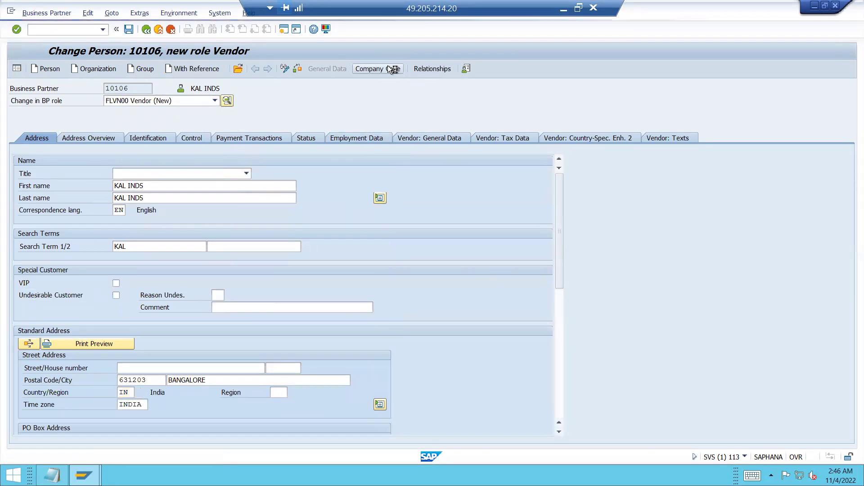
pyautogui.write('HK')
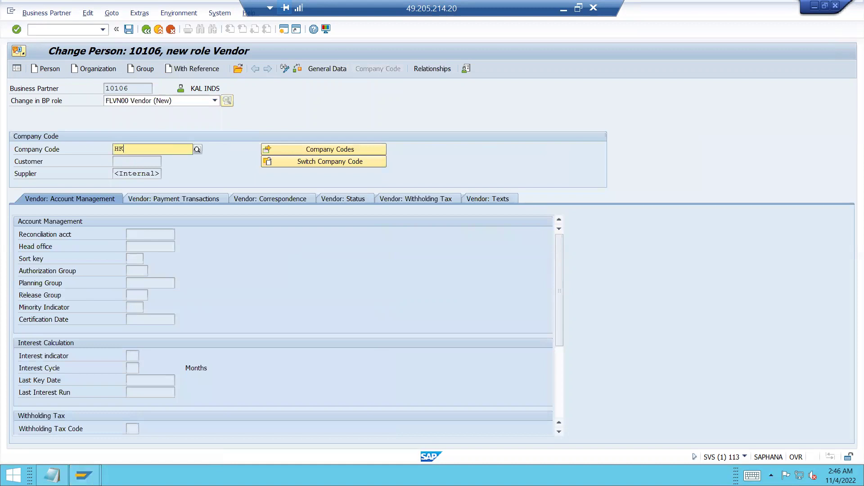
pyautogui.write('02')
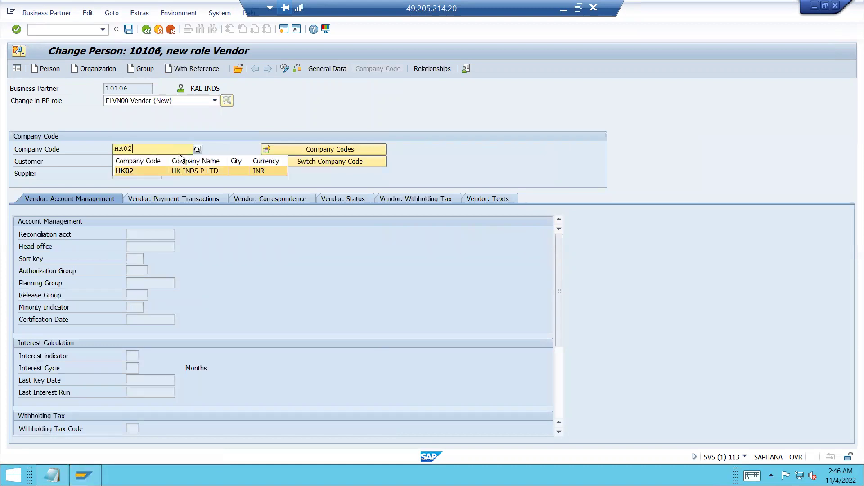
pyautogui.press('Return')
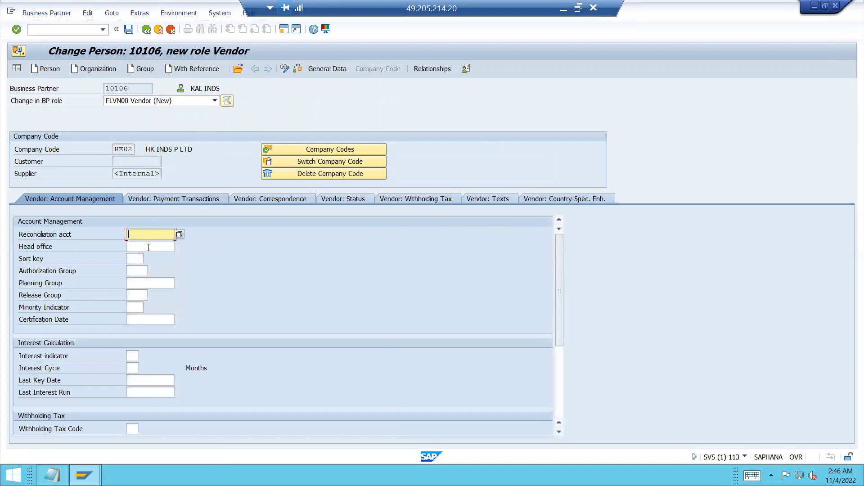
# Choose reconciliation account 31000, Down payments made - tangible assets, and save the vendor
pyautogui.click(180, 234)
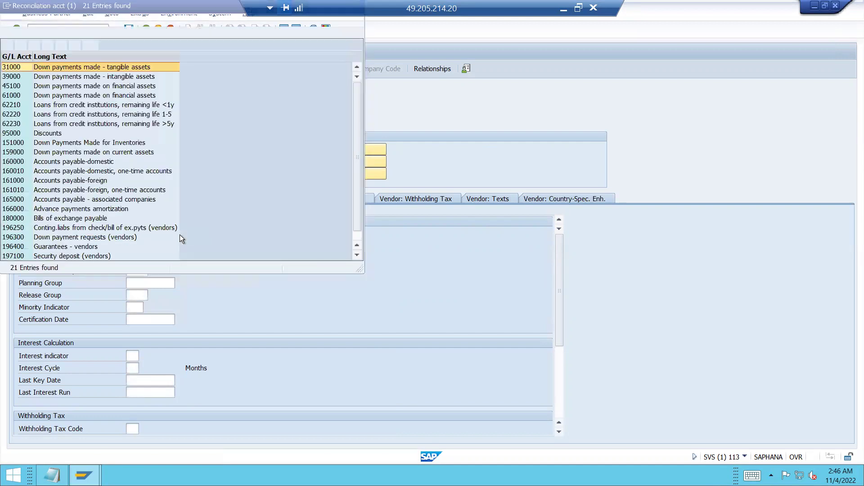
pyautogui.doubleClick(100, 67)
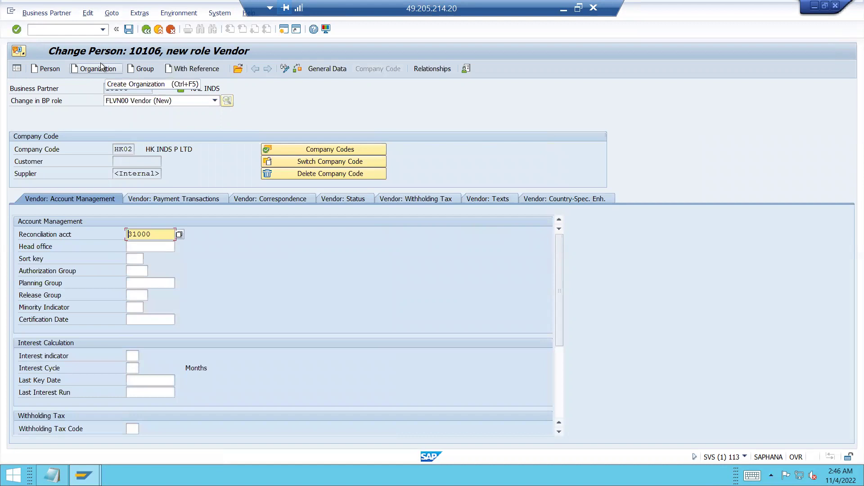
pyautogui.click(129, 29)
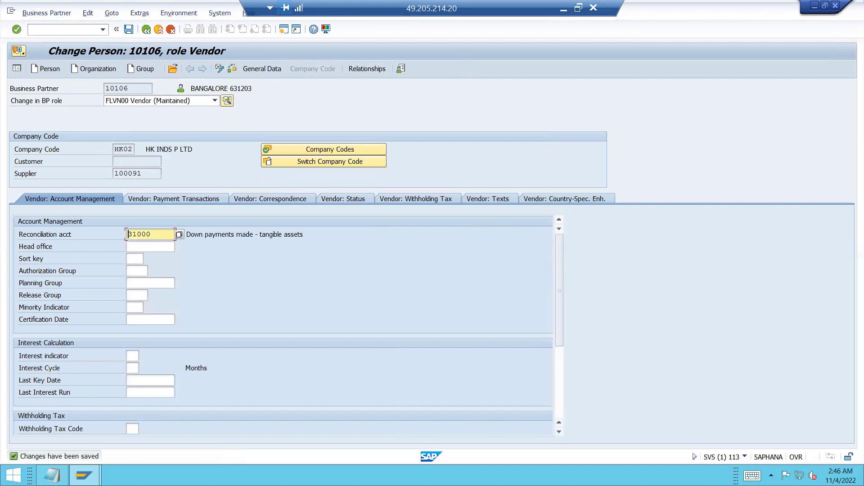
# Note the new vendor's supplier number in the Notepad master data list and return to the Supplier field in SAP
pyautogui.click(51, 474)
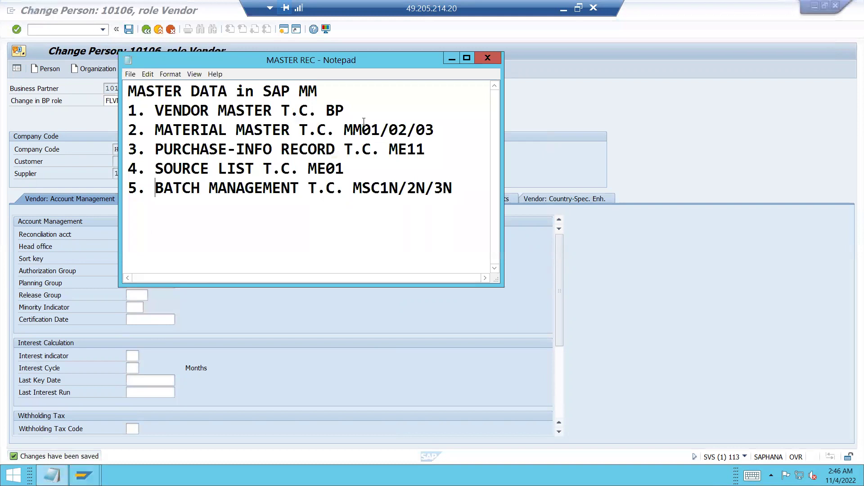
pyautogui.write('100091')
pyautogui.click(583, 120)
pyautogui.click(142, 173)
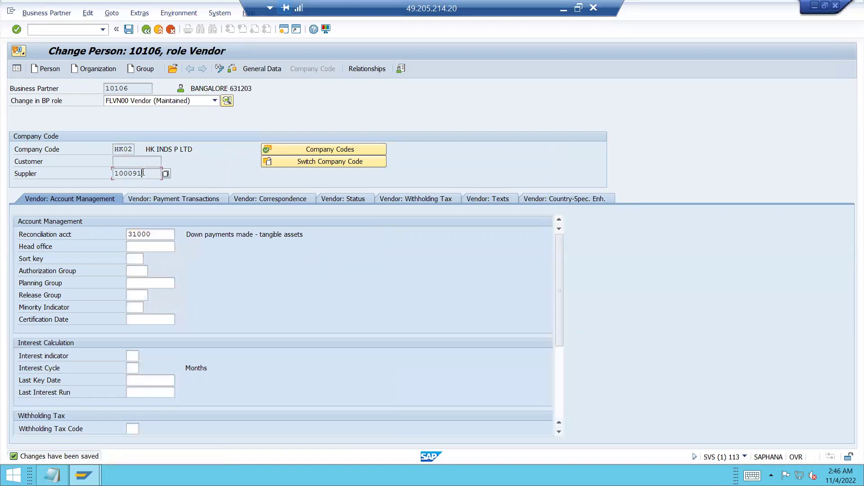
# Toggle the saved vendor to display mode and back to change mode, and give it the BP role FLVN01 Vendor
pyautogui.moveTo(140, 174); pyautogui.dragTo(104, 173)
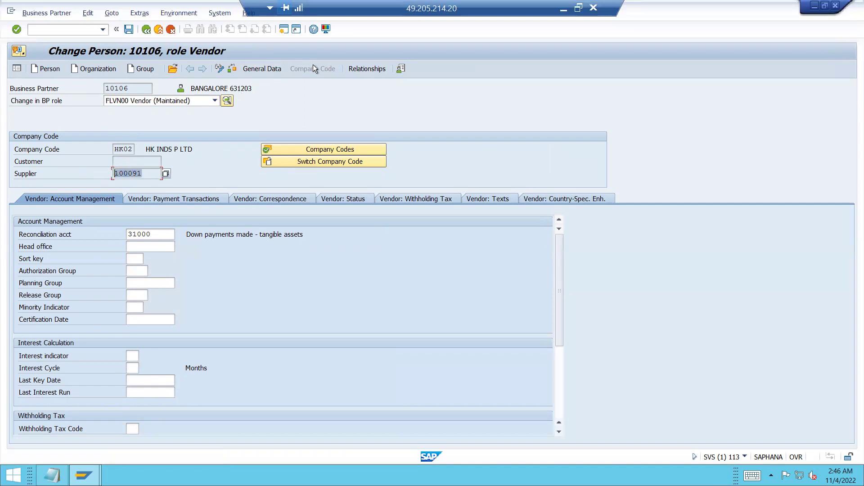
pyautogui.click(218, 70)
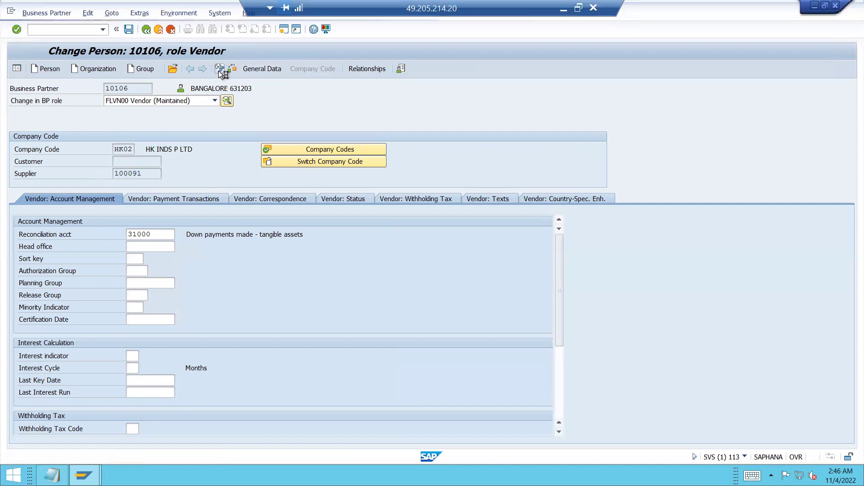
pyautogui.click(218, 71)
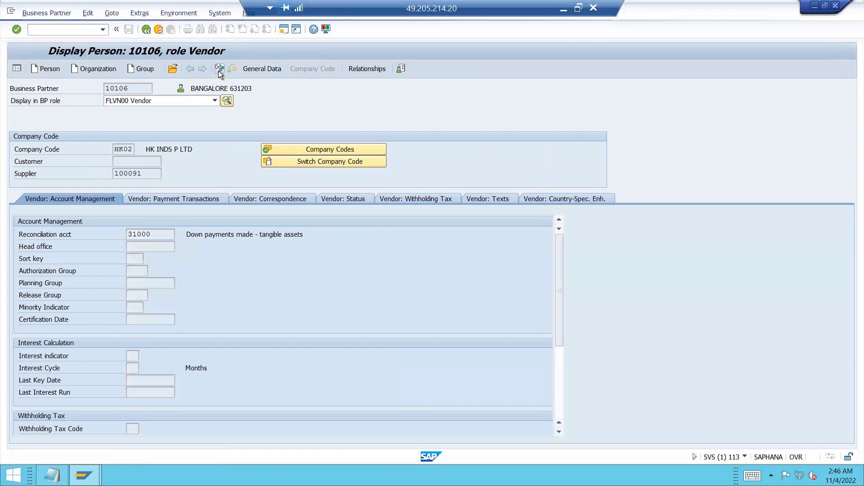
pyautogui.click(207, 102)
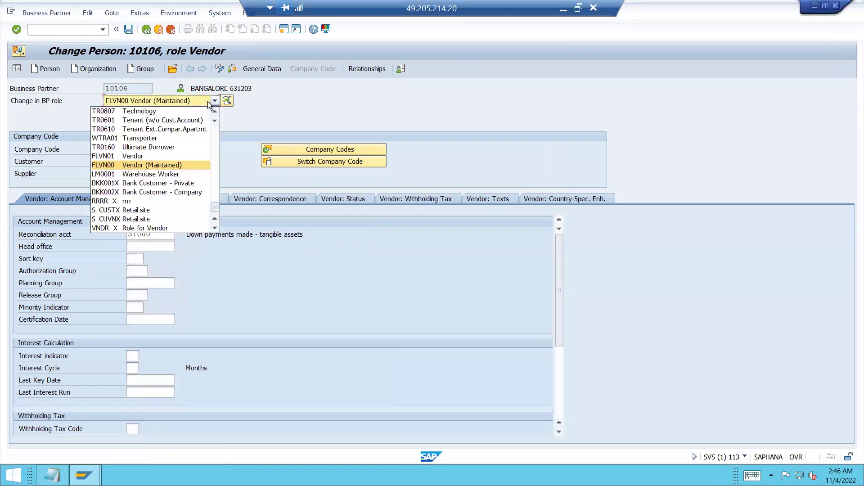
pyautogui.click(171, 155)
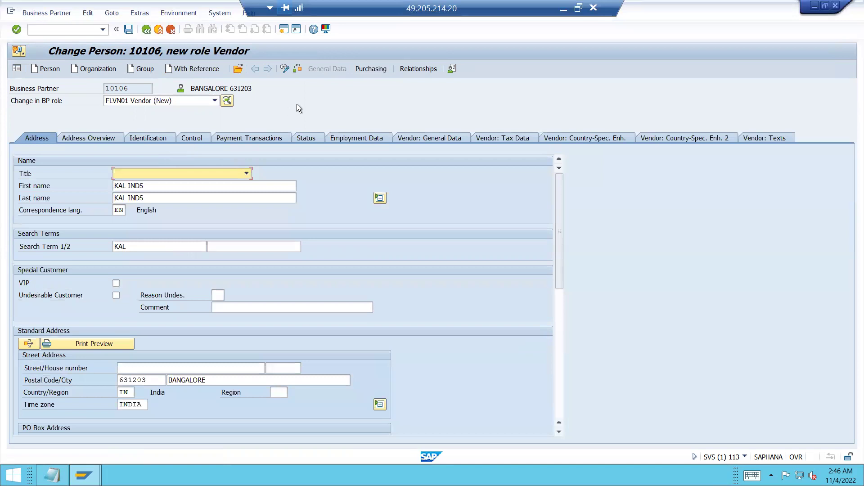
# Open the vendor's purchasing data and enter purchasing organization HK02
pyautogui.click(376, 69)
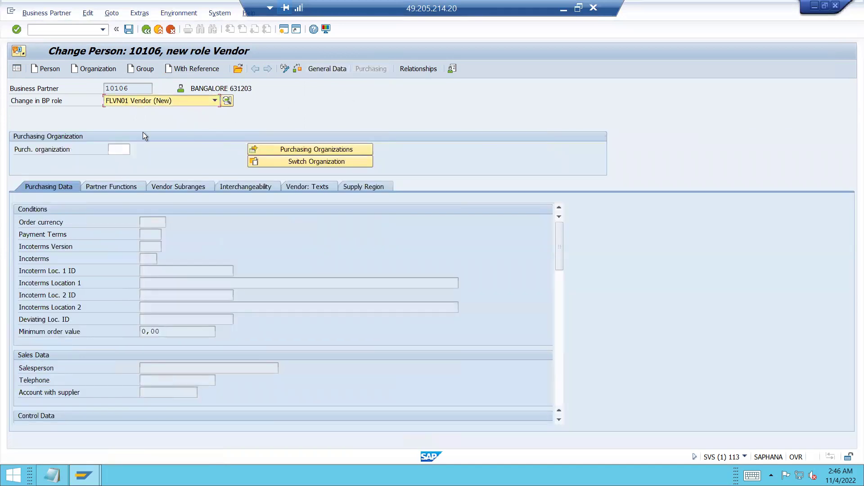
pyautogui.click(123, 151)
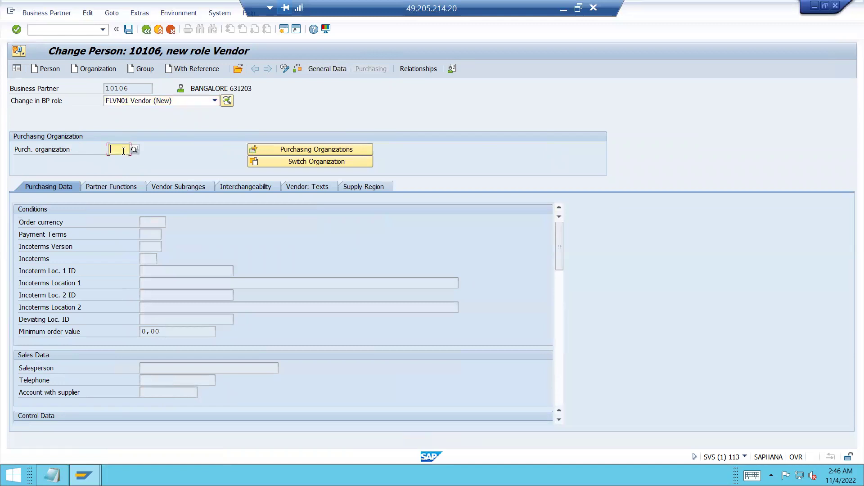
pyautogui.write('HK0')
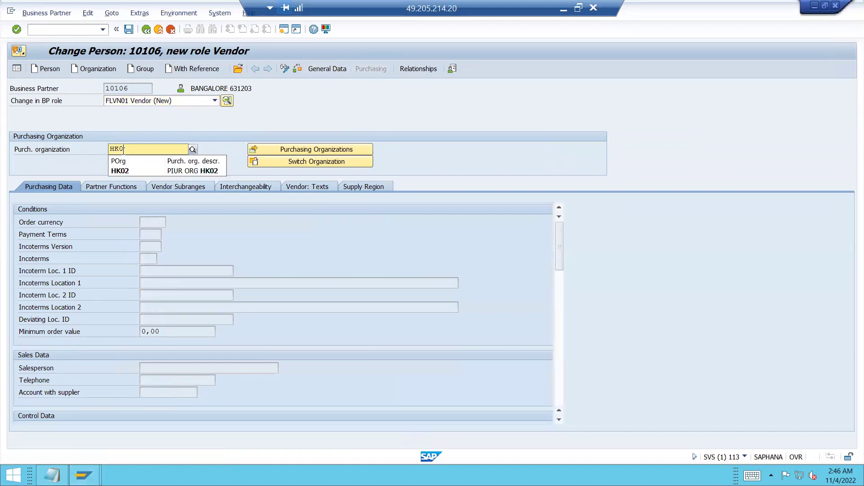
pyautogui.write('2')
pyautogui.press('Return')
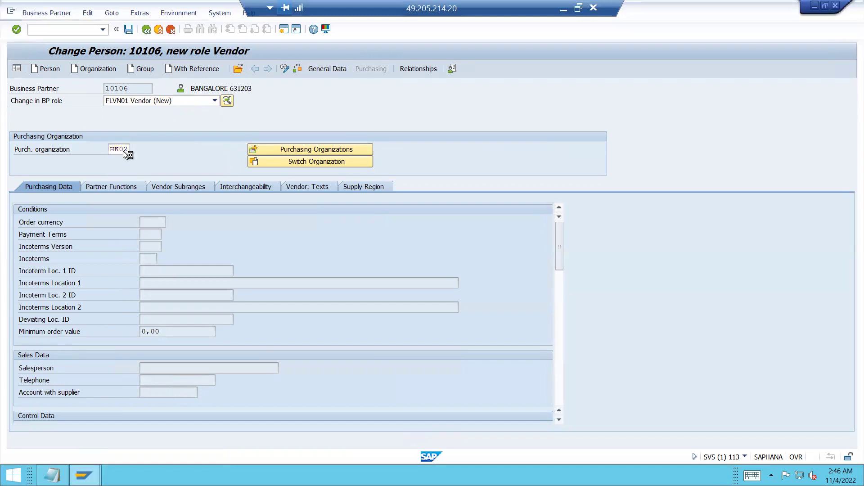
# Set the order currency to INR, save the vendor's purchasing data and exit to the SAP Easy Access screen
pyautogui.click(158, 235)
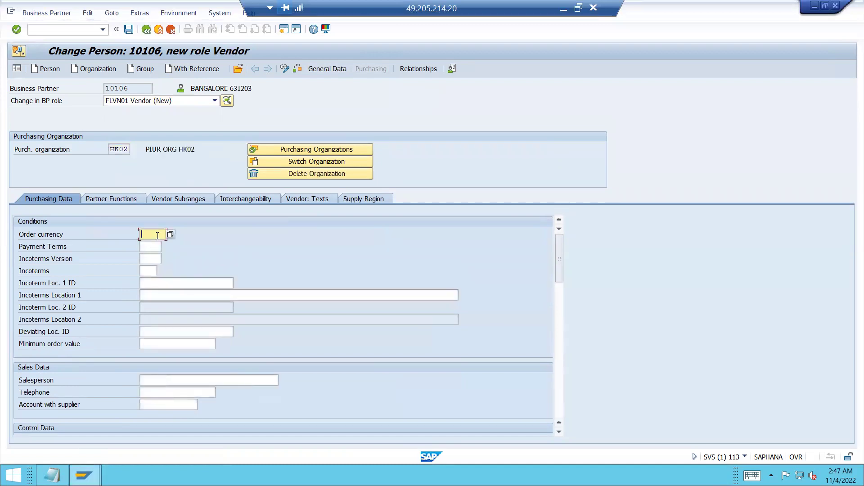
pyautogui.write('INR')
pyautogui.press('Return')
pyautogui.click(128, 29)
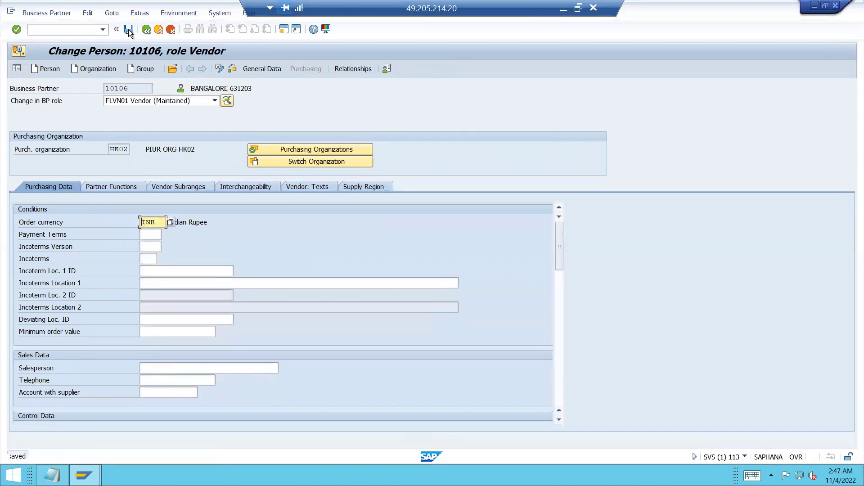
pyautogui.click(159, 28)
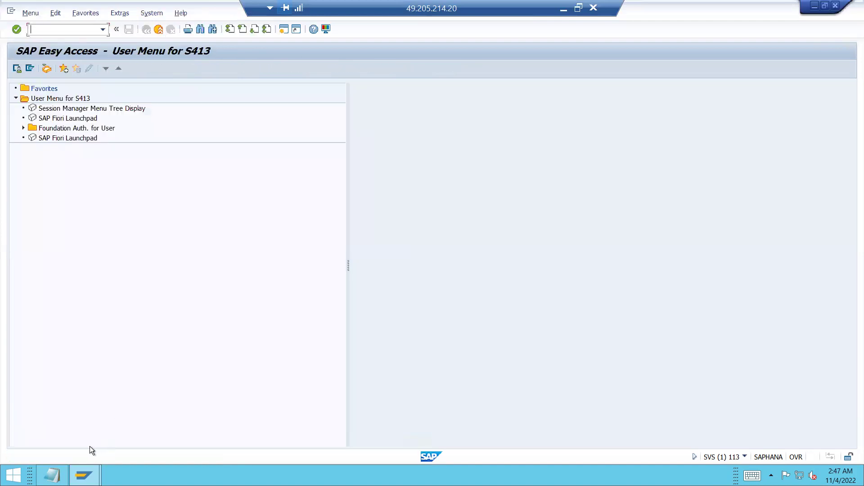
# Check the Notepad list for the material master code, start transaction MM01 in SAP and choose industry sector M Mechanical engineering
pyautogui.click(52, 474)
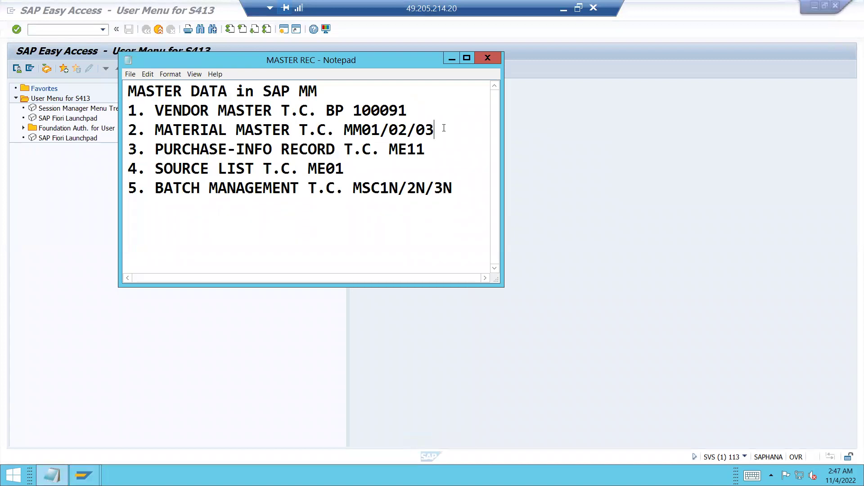
pyautogui.click(71, 30)
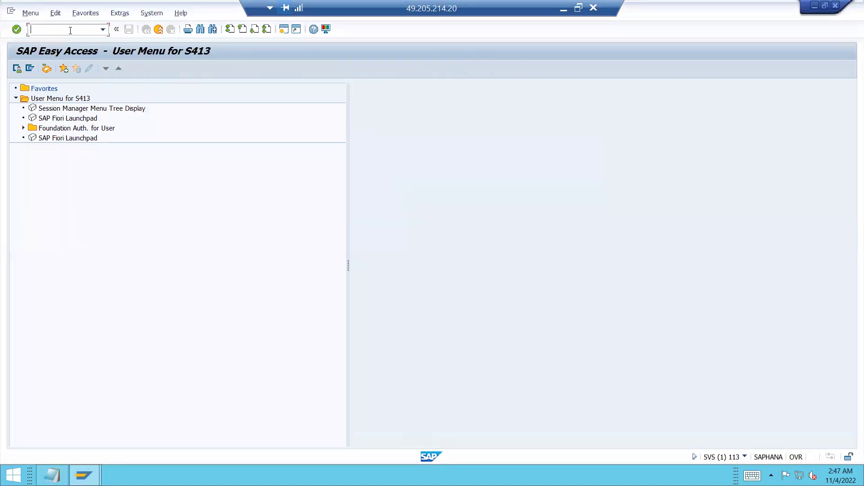
pyautogui.write('MM01')
pyautogui.press('Return')
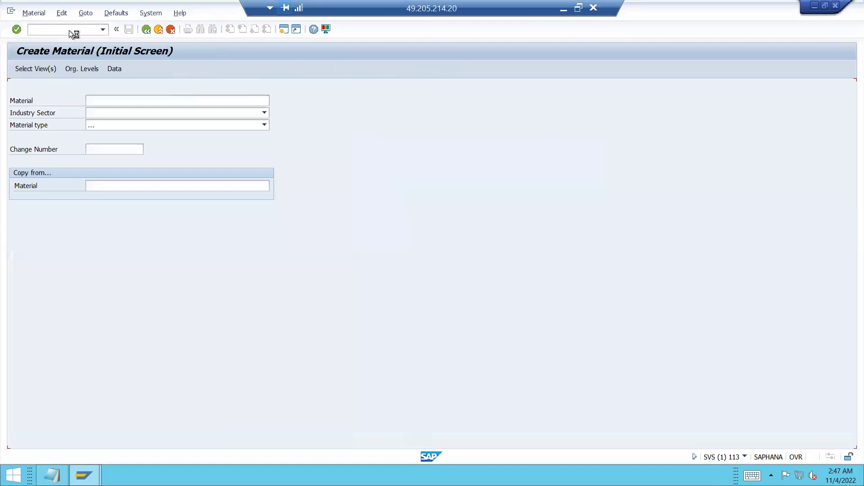
pyautogui.click(187, 112)
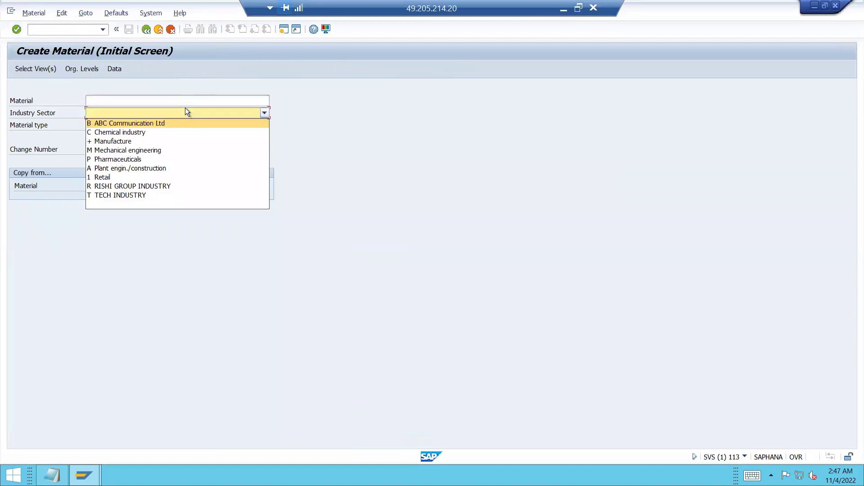
pyautogui.click(152, 150)
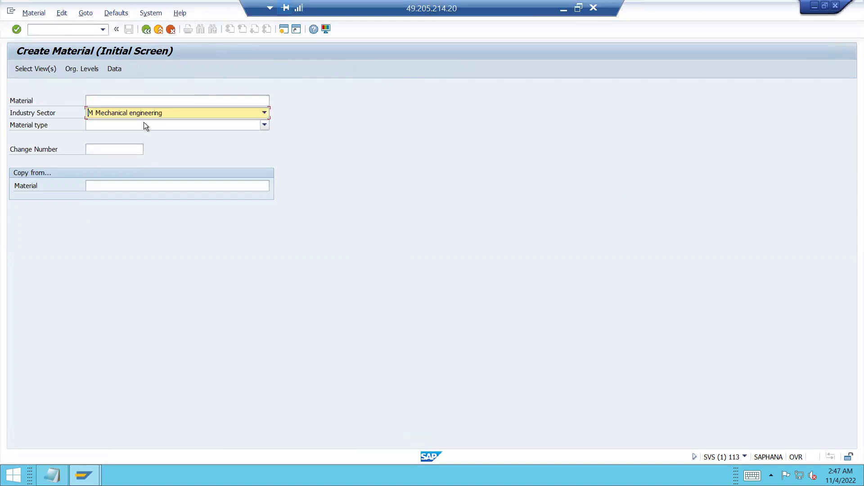
pyautogui.click(145, 126)
pyautogui.scroll(-10, 144, 123)
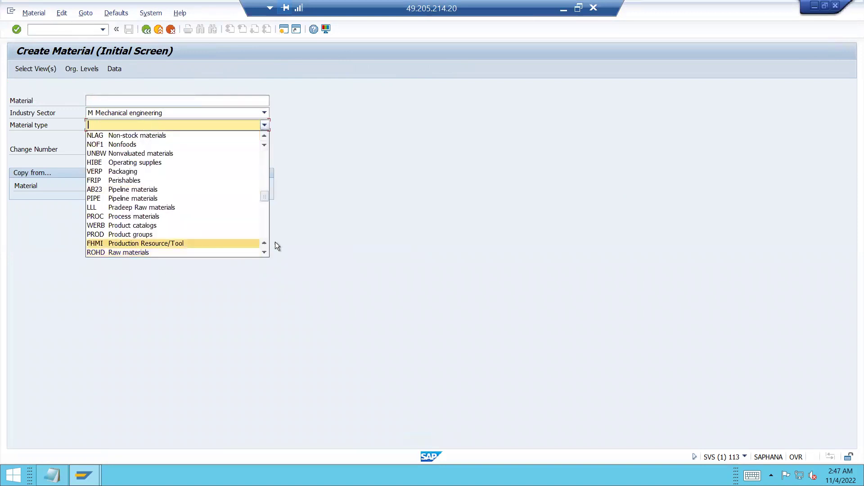
pyautogui.scroll(-6, 264, 255)
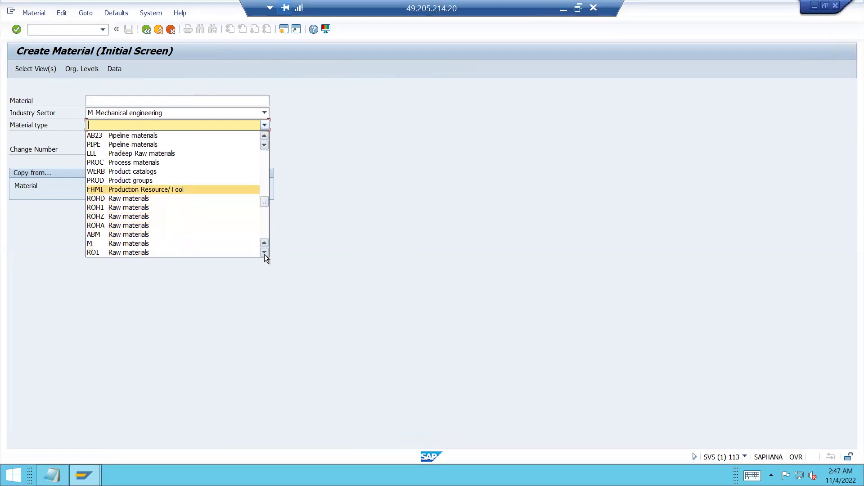
pyautogui.scroll(-6, 264, 255)
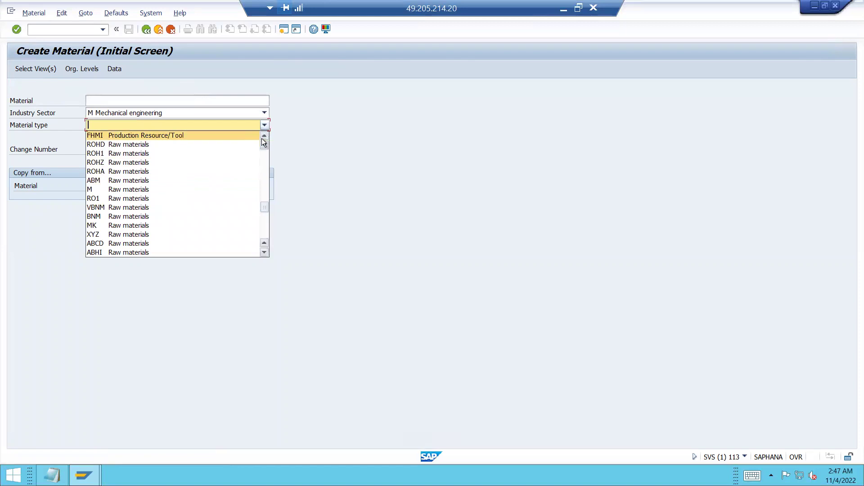
pyautogui.scroll(8, 264, 137)
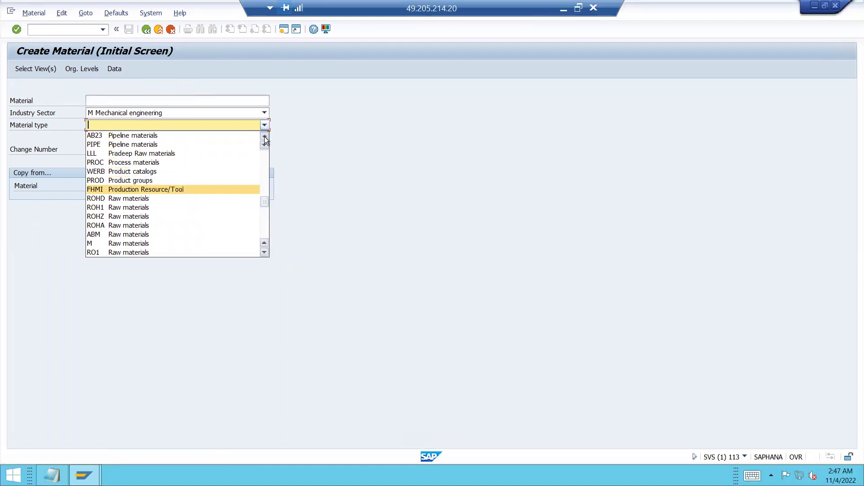
pyautogui.scroll(7, 264, 137)
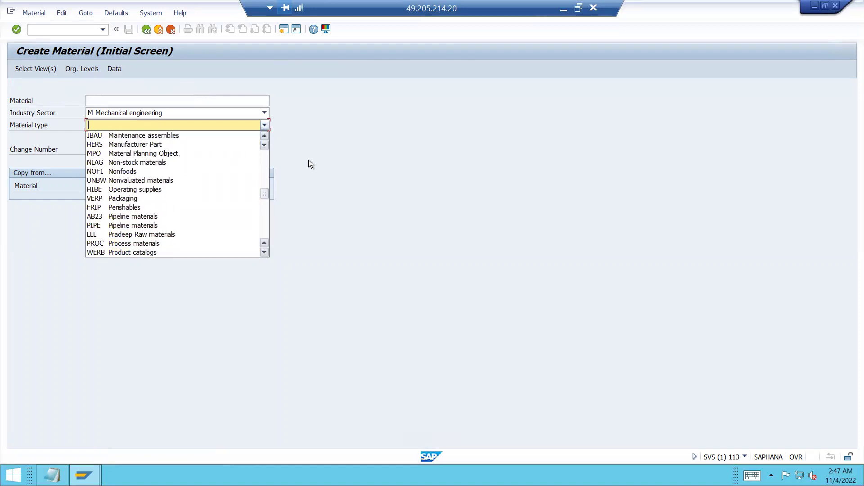
pyautogui.scroll(-6, 263, 252)
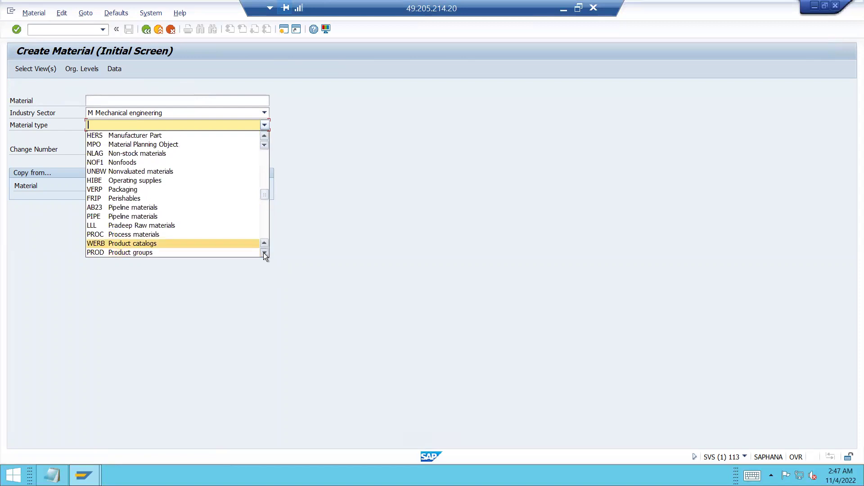
pyautogui.scroll(-9, 264, 252)
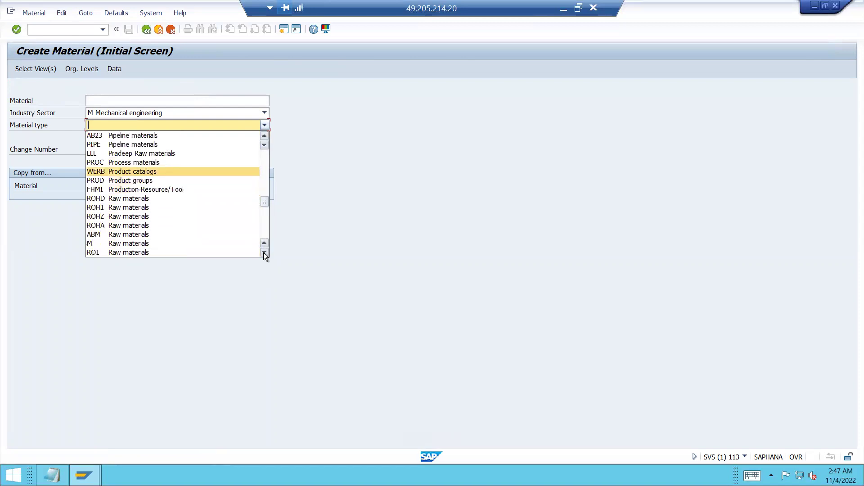
pyautogui.scroll(-7, 264, 252)
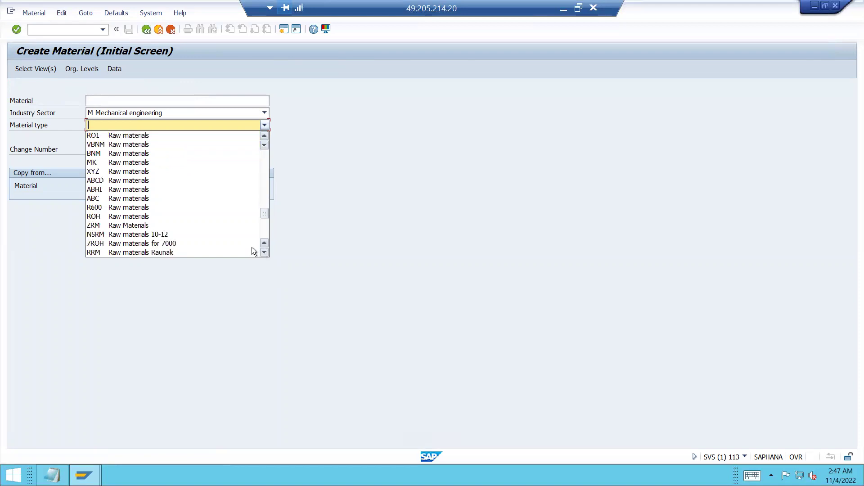
pyautogui.press('Escape')
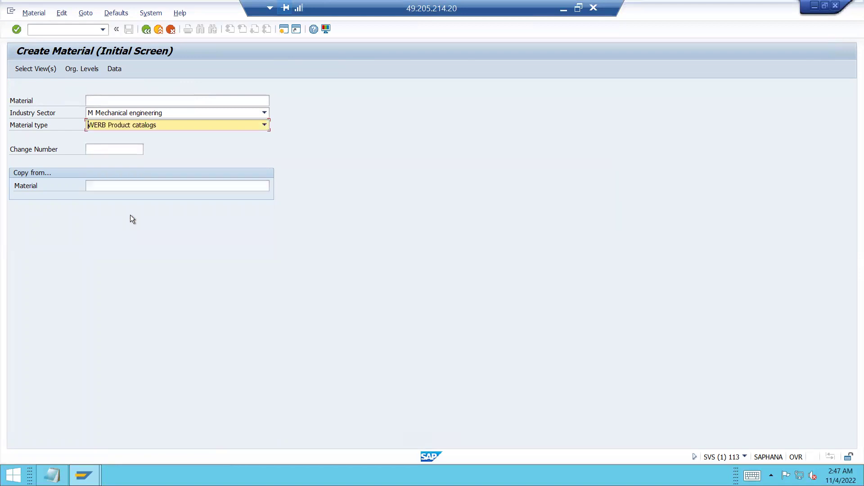
# Set the new material's material type to ROH Raw materials
pyautogui.click(207, 122)
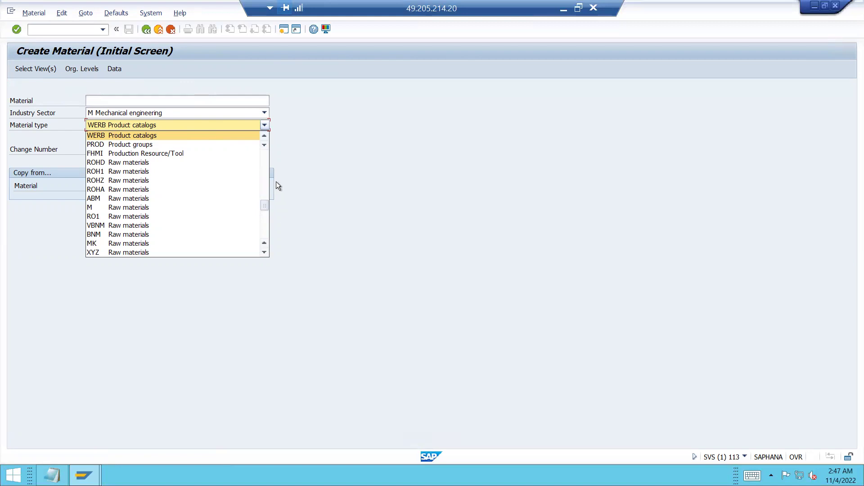
pyautogui.click(264, 136)
pyautogui.click(264, 136)
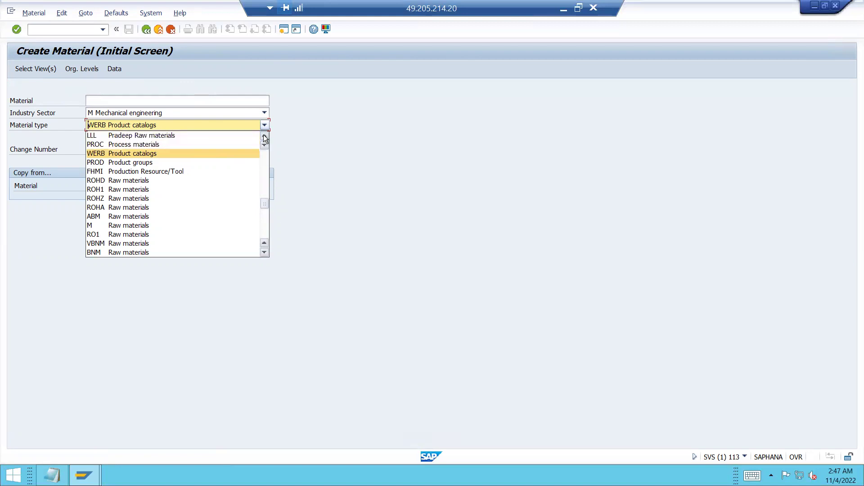
pyautogui.click(264, 137)
pyautogui.click(264, 136)
pyautogui.click(264, 136)
pyautogui.click(264, 136)
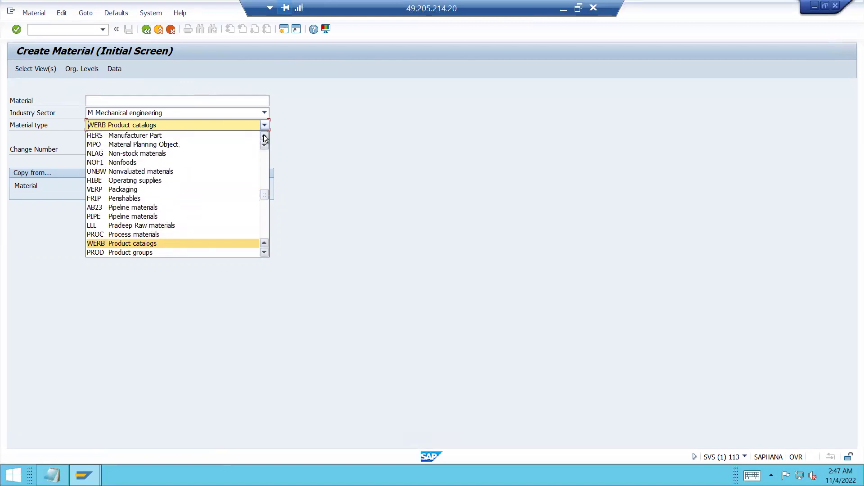
pyautogui.click(264, 253)
pyautogui.click(264, 252)
pyautogui.doubleClick(264, 253)
pyautogui.click(264, 253)
pyautogui.doubleClick(264, 253)
pyautogui.click(264, 253)
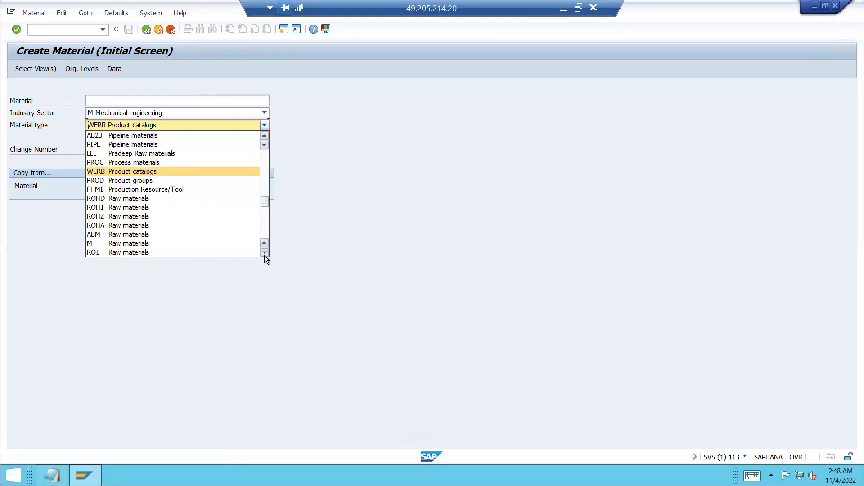
pyautogui.doubleClick(265, 254)
pyautogui.click(264, 254)
pyautogui.doubleClick(265, 252)
pyautogui.doubleClick(264, 253)
pyautogui.click(264, 253)
pyautogui.doubleClick(264, 252)
pyautogui.click(264, 252)
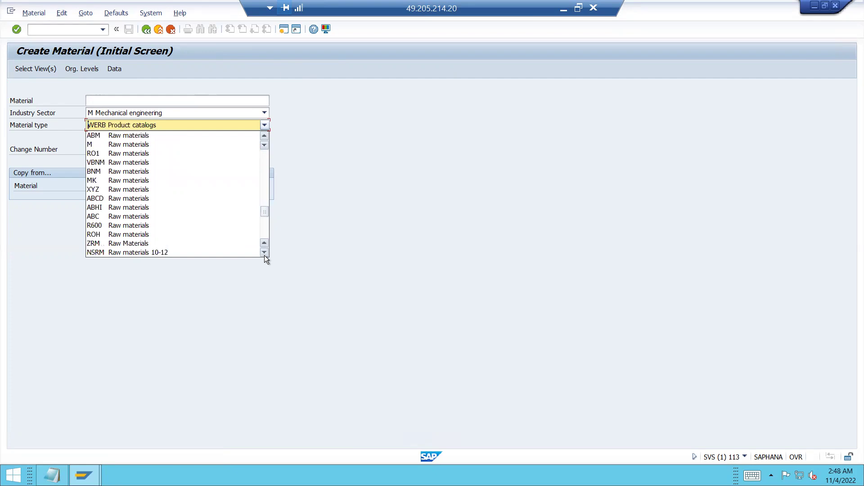
pyautogui.click(137, 235)
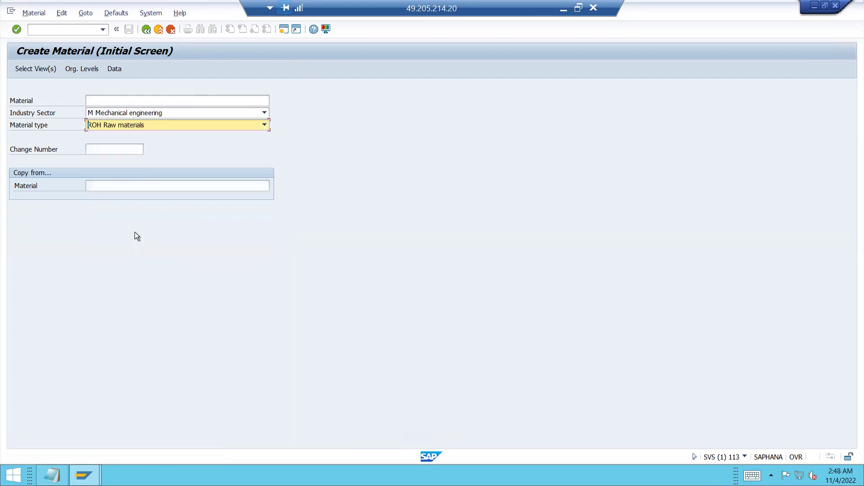
# Open the view selection for the raw material and deselect Warehouse Management 1 and Warehouse Management 2
pyautogui.press('Return')
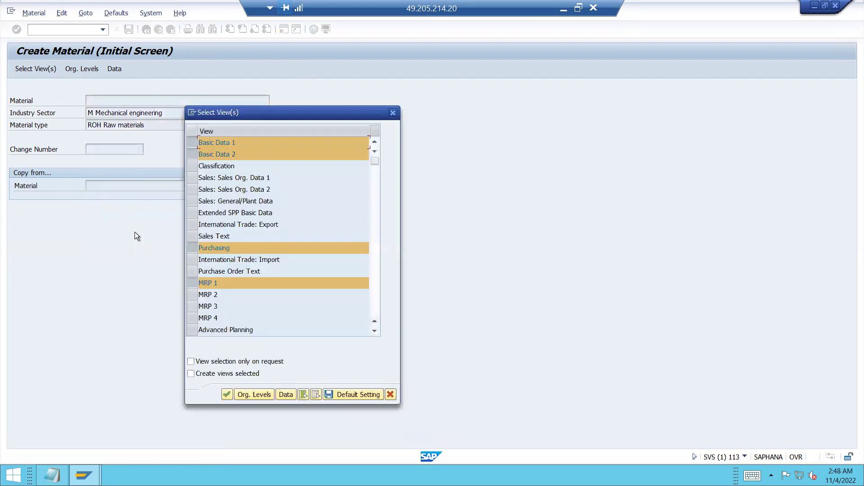
pyautogui.click(372, 332)
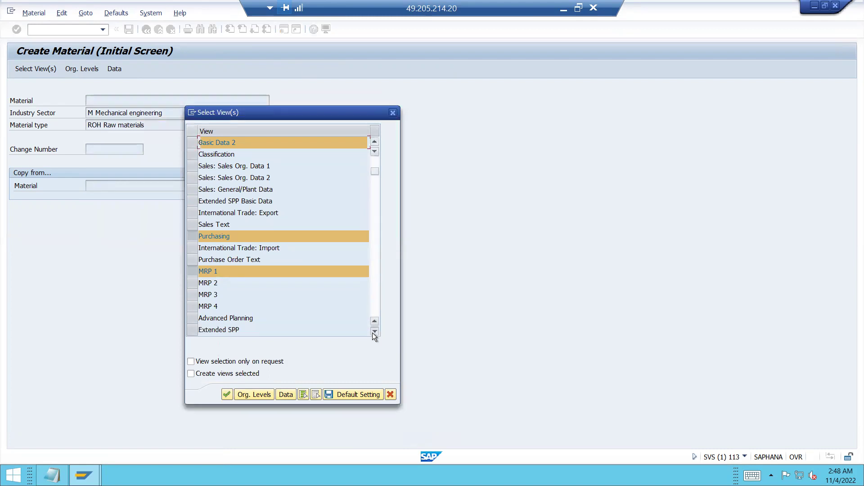
pyautogui.click(372, 333)
pyautogui.click(373, 332)
pyautogui.click(372, 333)
pyautogui.click(372, 333)
pyautogui.click(372, 333)
pyautogui.click(373, 332)
pyautogui.click(372, 332)
pyautogui.click(372, 333)
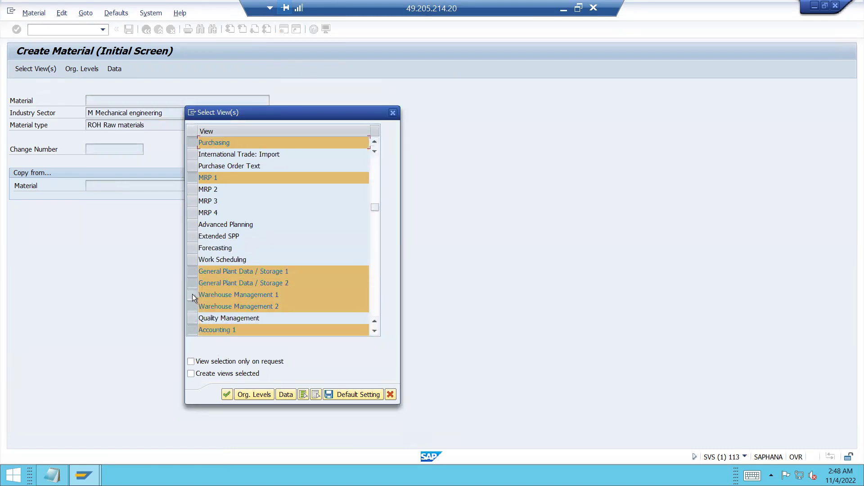
pyautogui.click(193, 294)
pyautogui.click(193, 309)
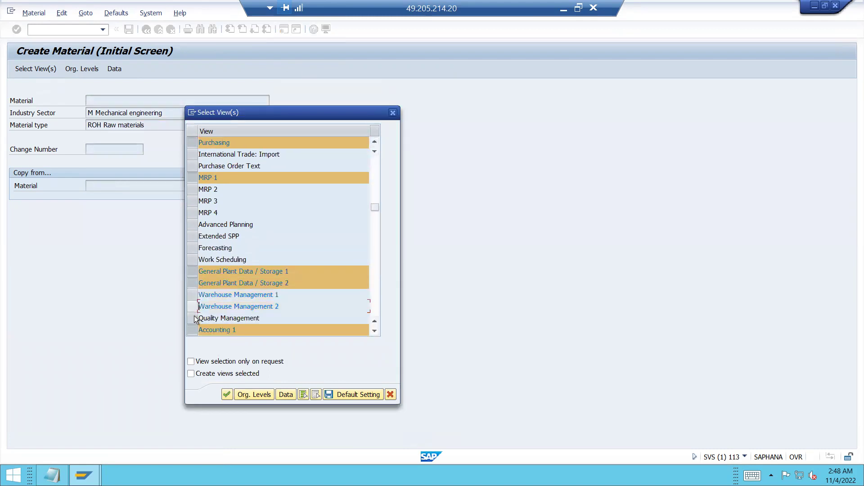
# Set the material's organizational levels to plant HK02 and storage location HK02, and continue to the basic data
pyautogui.click(260, 398)
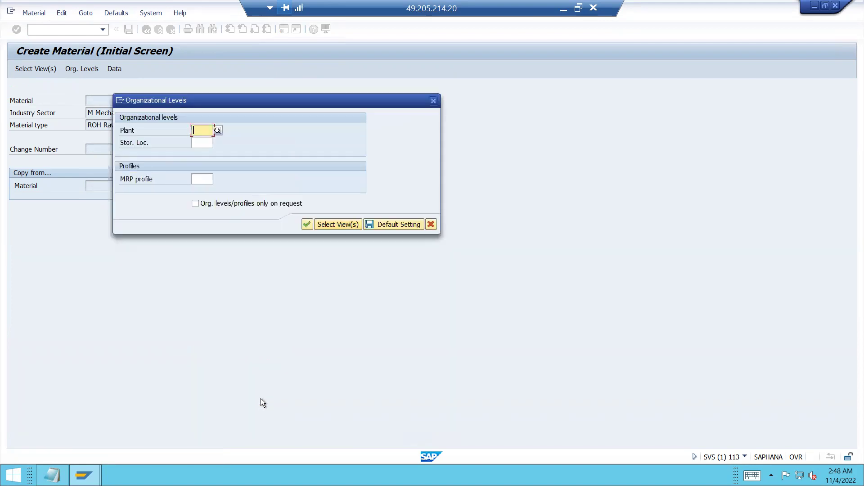
pyautogui.write('H')
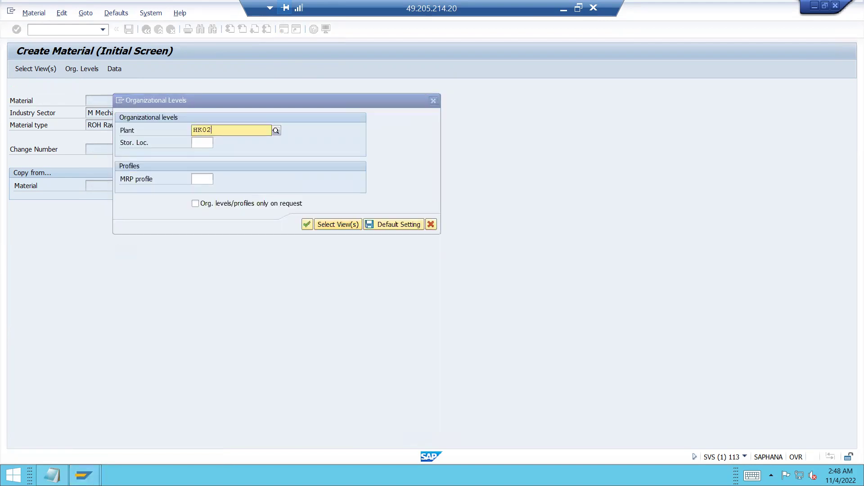
pyautogui.write('K02')
pyautogui.press('Down')
pyautogui.press('Return')
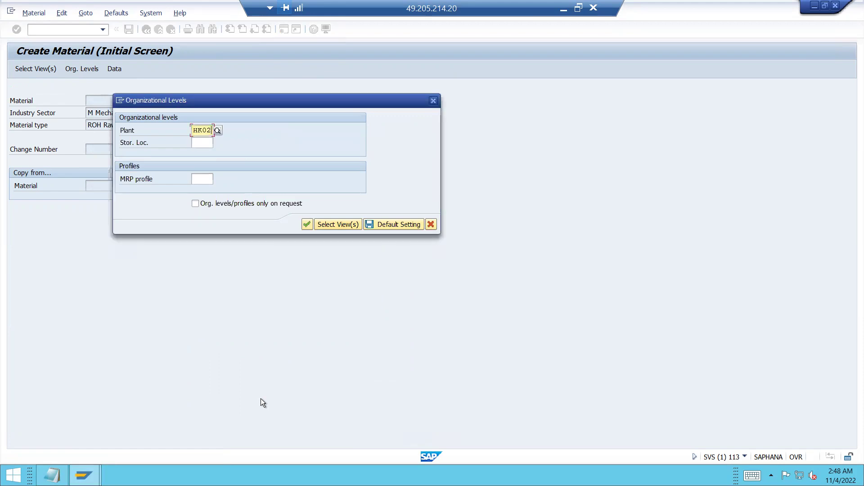
pyautogui.press('Tab')
pyautogui.write('HK')
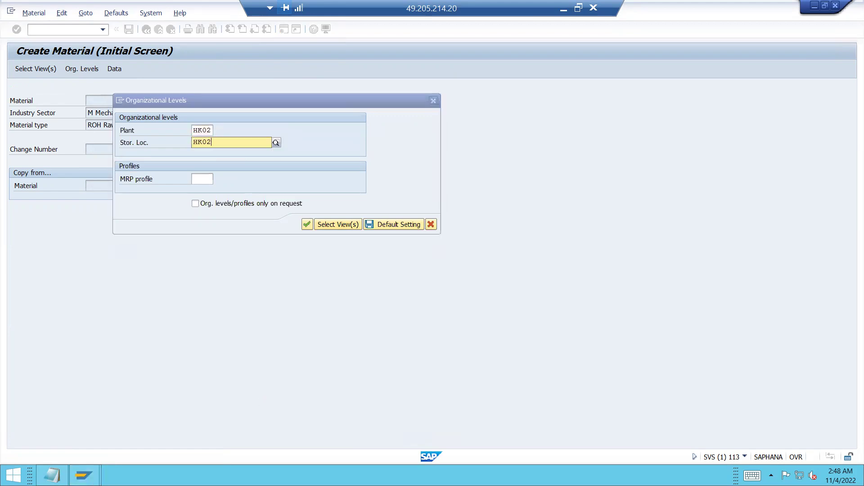
pyautogui.write('02')
pyautogui.press('Return')
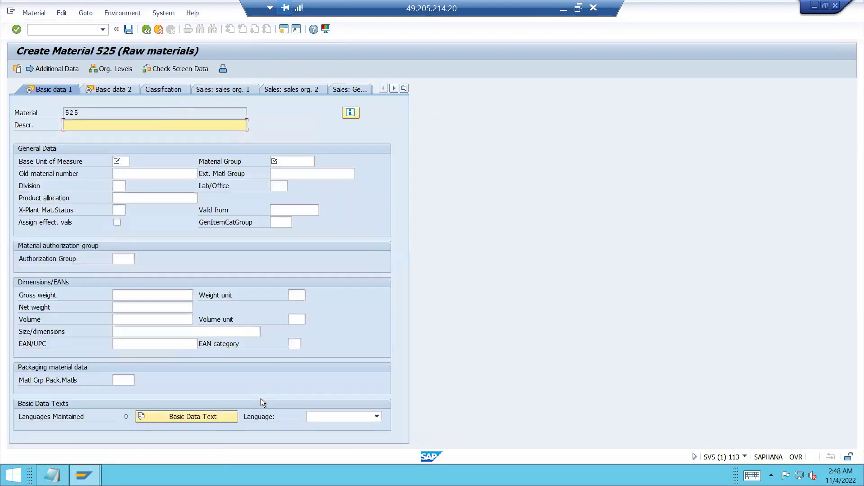
# Enter the description RAW MAT 4, base unit of measure EA and material group 001 in the basic data
pyautogui.write('RA')
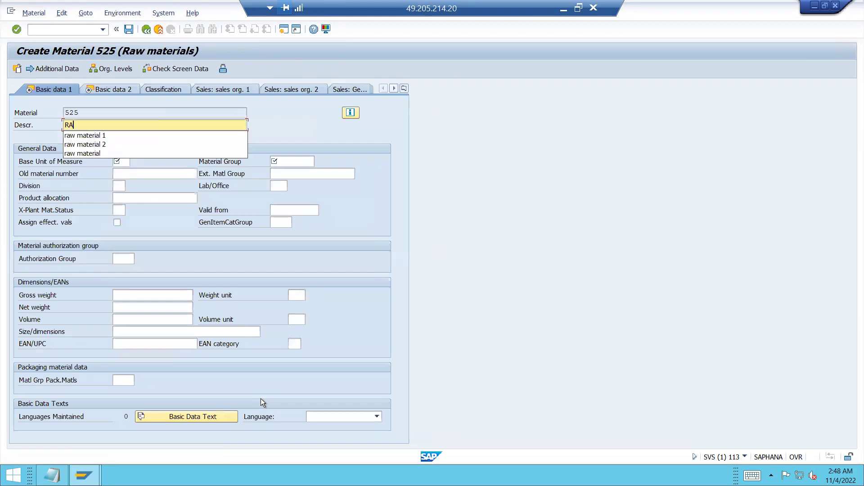
pyautogui.write('W MAT 4')
pyautogui.press('Return')
pyautogui.write('EA')
pyautogui.press('Tab')
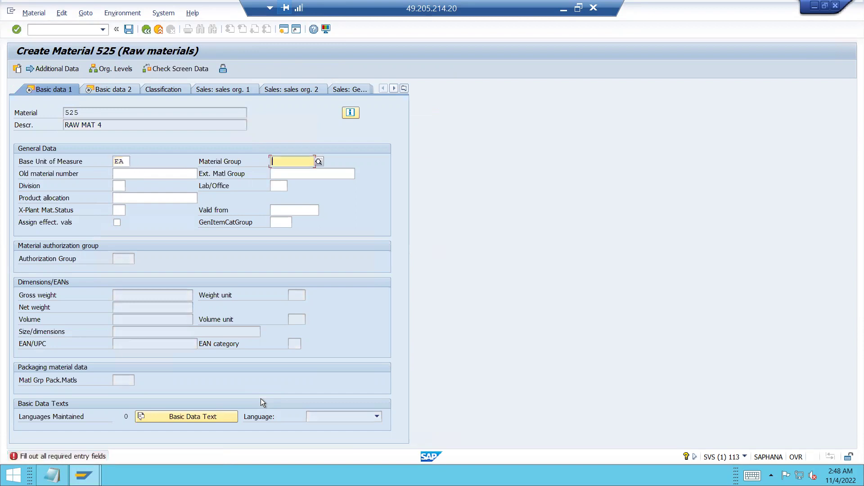
pyautogui.write('001')
pyautogui.press('Return')
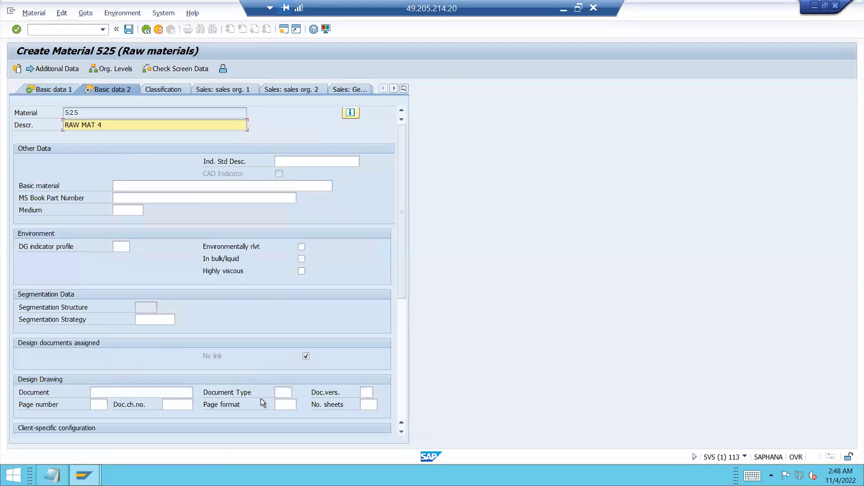
# Activate batch management in the material's purchasing data and continue to the MRP 1 view
pyautogui.press('Return')
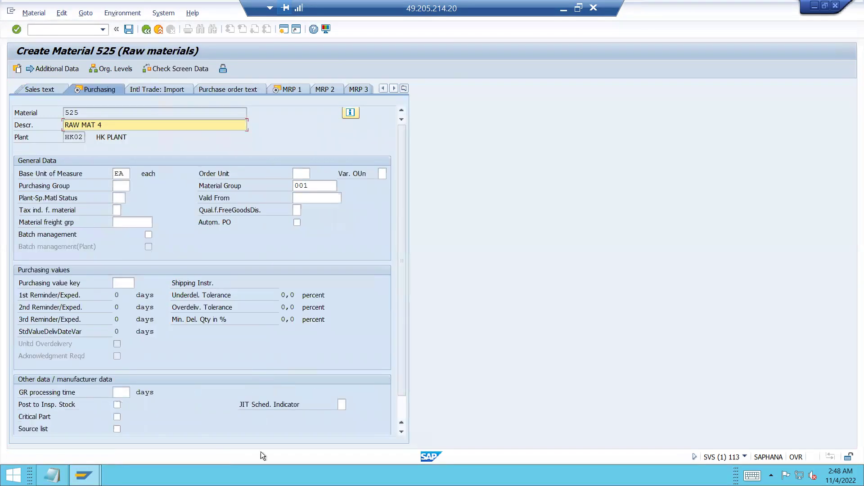
pyautogui.click(148, 234)
pyautogui.press('Return')
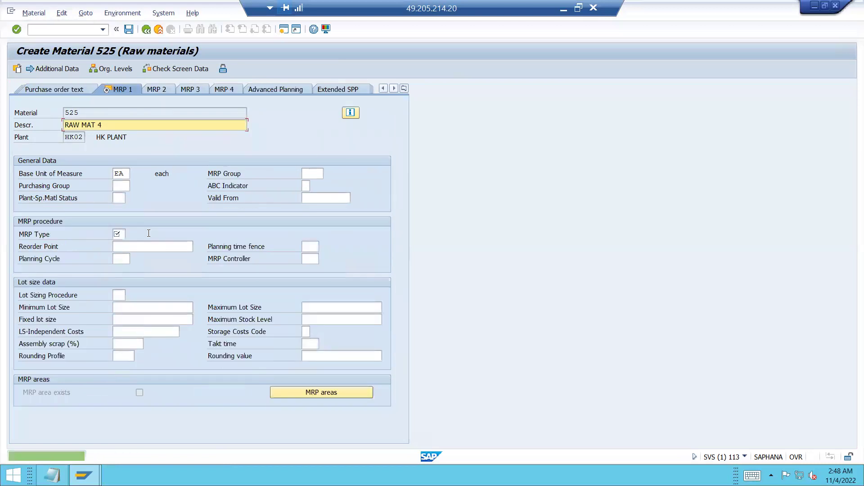
# Complete the MRP type entry and continue through the plant data and storage views to Accounting 1
pyautogui.click(118, 233)
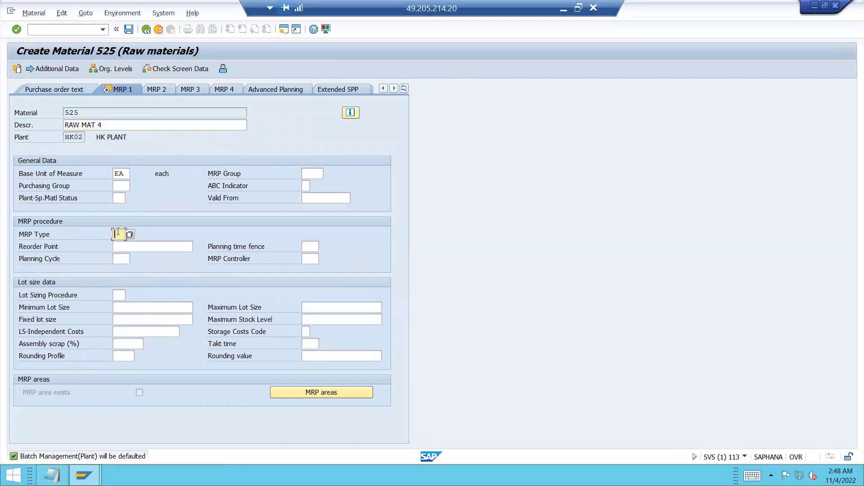
pyautogui.press('Return')
pyautogui.press('Return')
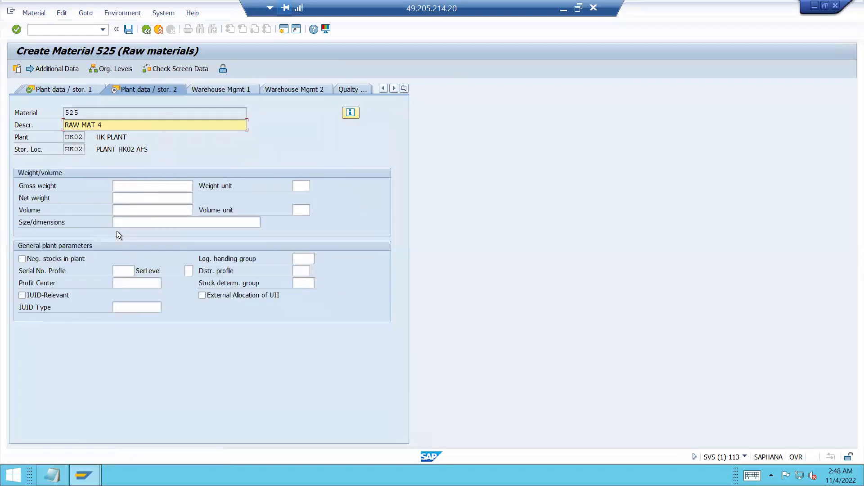
pyautogui.press('Return')
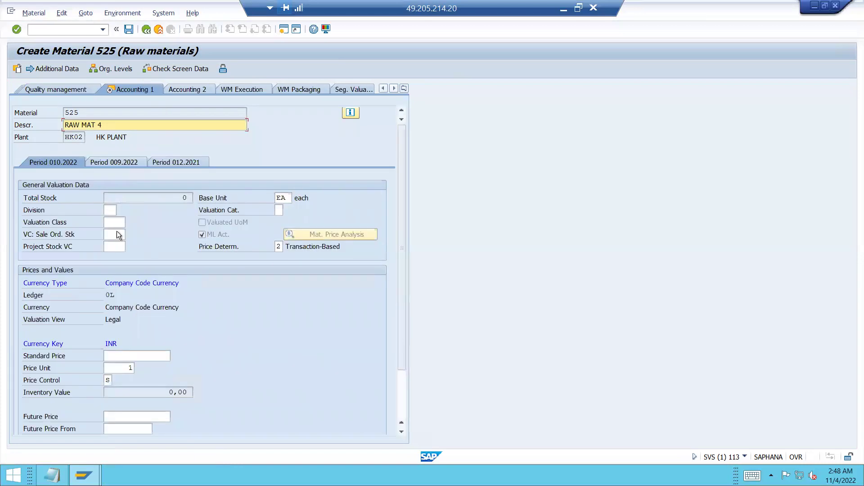
# Look up the available valuation classes and assign 3000 Raw materials 1 to the material
pyautogui.click(114, 222)
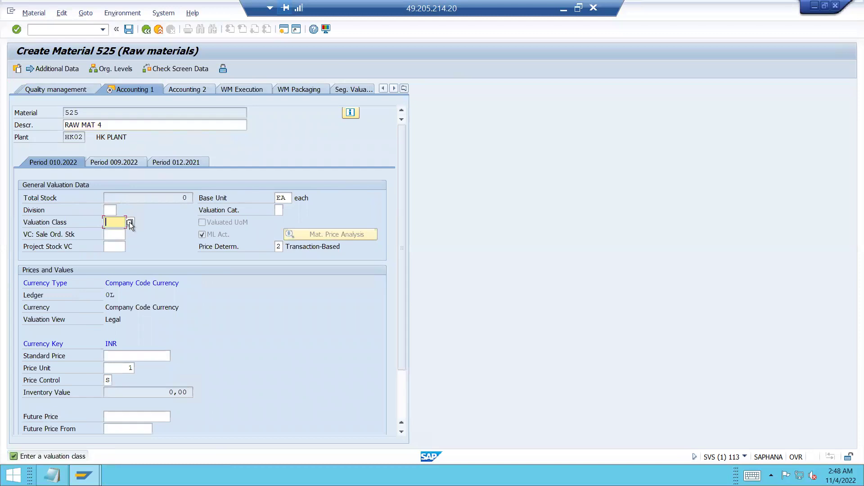
pyautogui.click(130, 222)
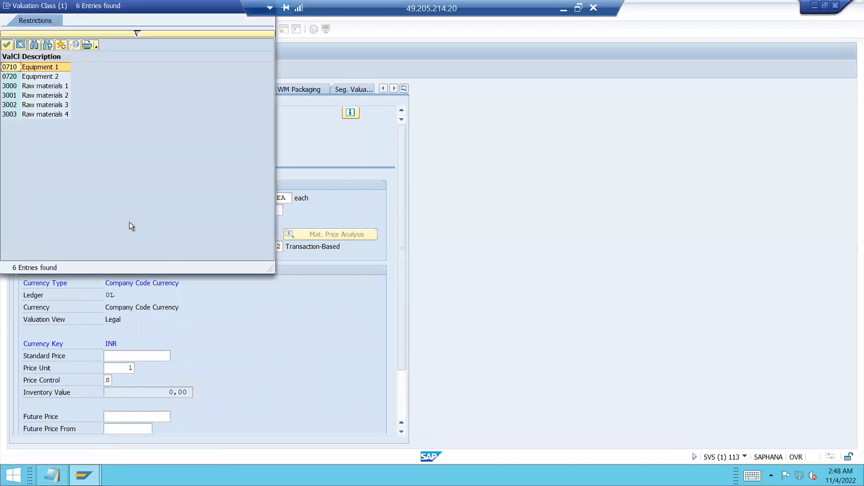
pyautogui.press('Down')
pyautogui.press('Down')
pyautogui.press('Return')
pyautogui.press('Return')
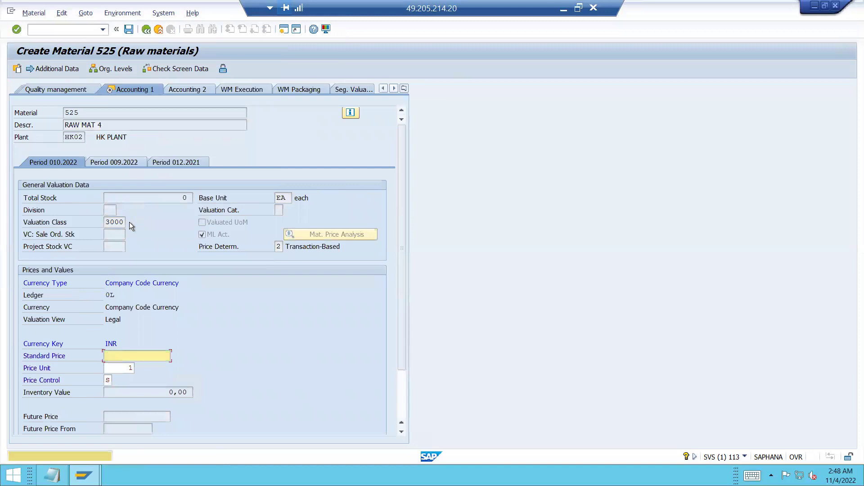
# Set the availability check to 01 in MRP 3, run through the remaining views and save the new material
pyautogui.press('Return')
pyautogui.press('Return')
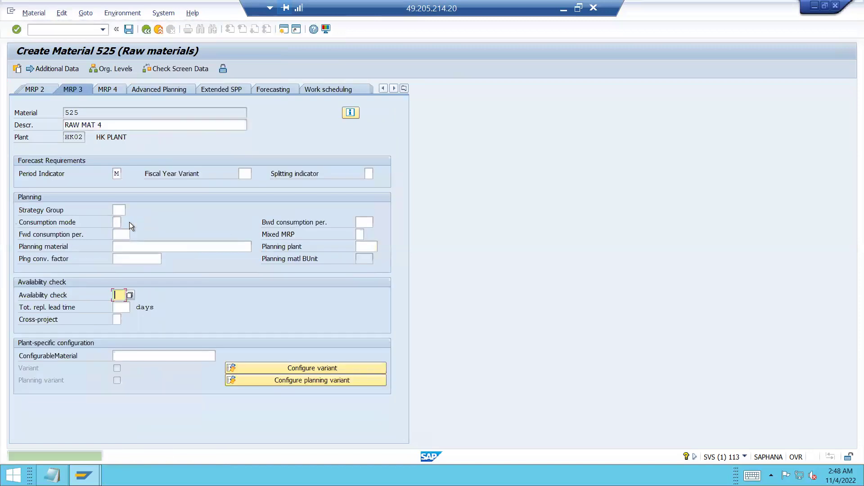
pyautogui.write('01')
pyautogui.press('Return')
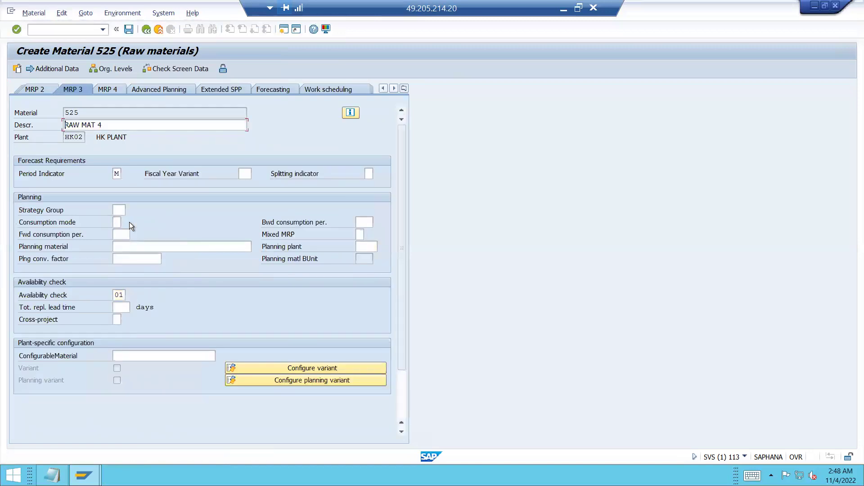
pyautogui.press('Return')
pyautogui.press('Return')
pyautogui.press('Return')
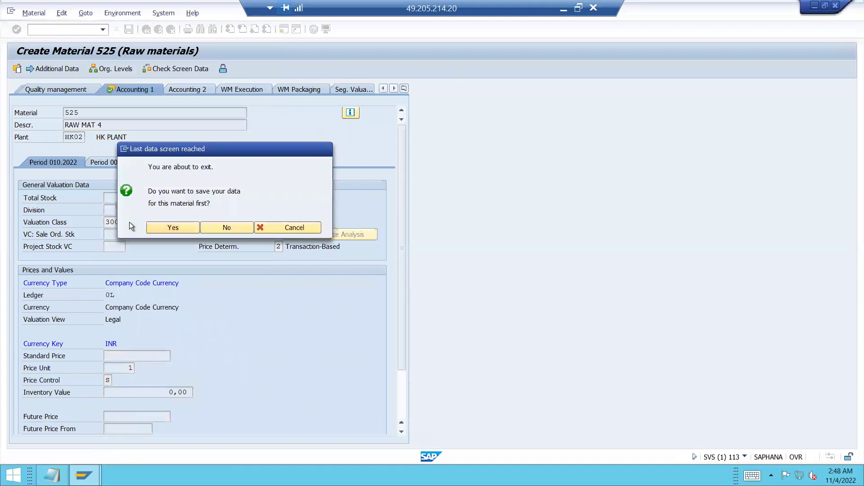
pyautogui.press('Return')
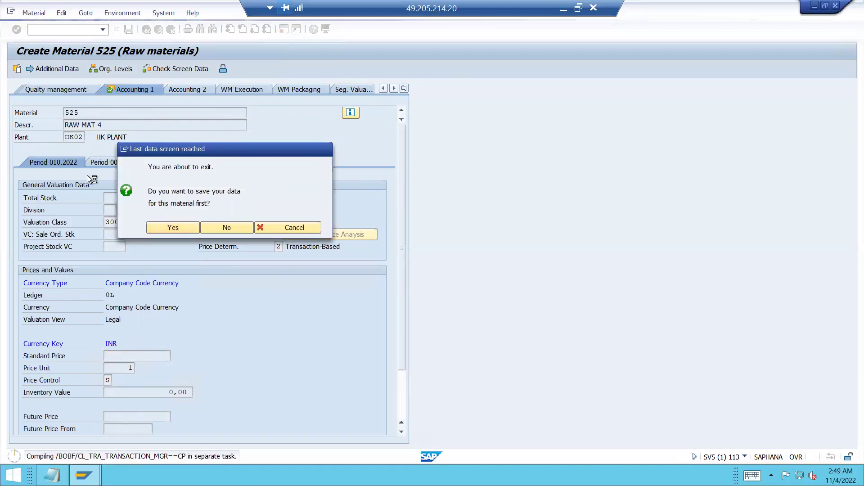
# Switch to the Notepad list and add material number 525 to the material master line
pyautogui.hotkey('alt', 'Tab')
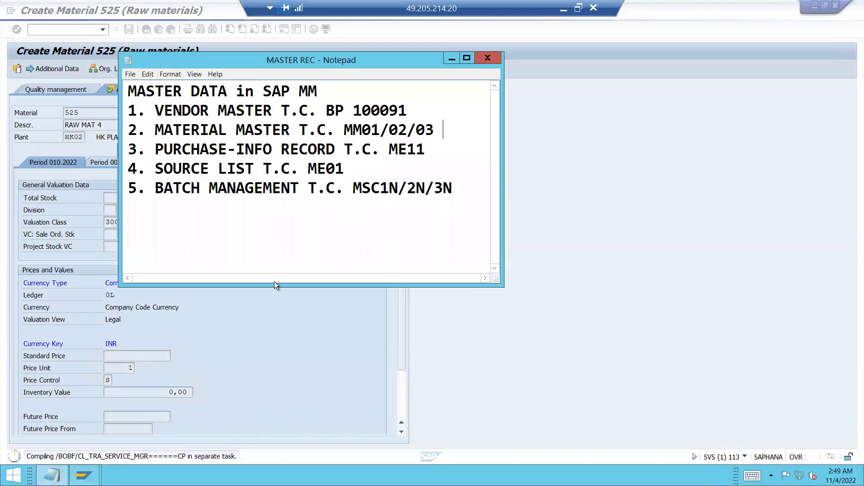
pyautogui.write('525')
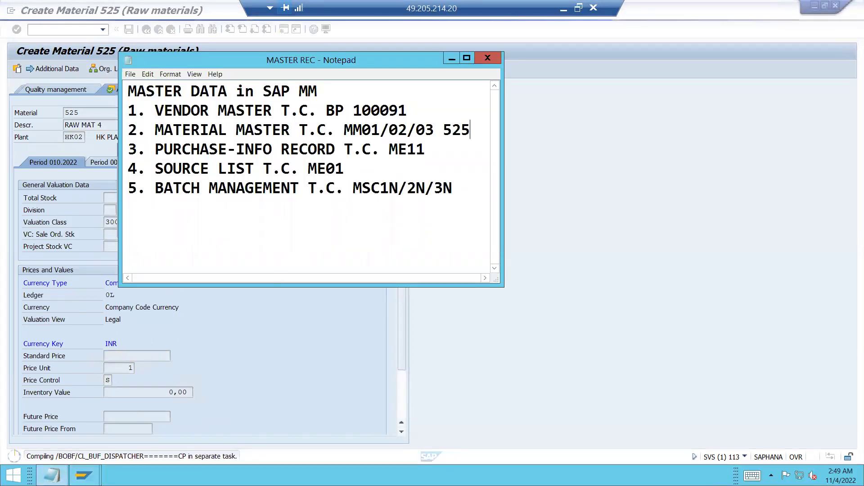
pyautogui.press('Down')
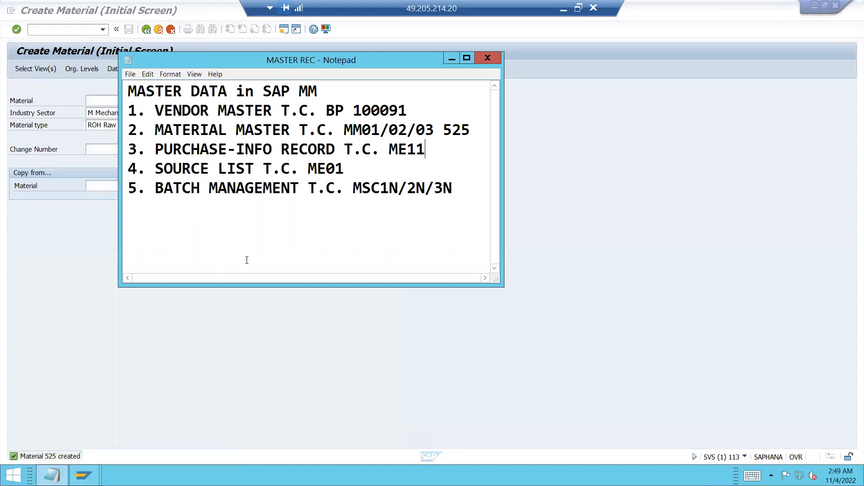
# Return to SAP, exit material creation and start transaction ME11 for a purchasing info record
pyautogui.click(63, 277)
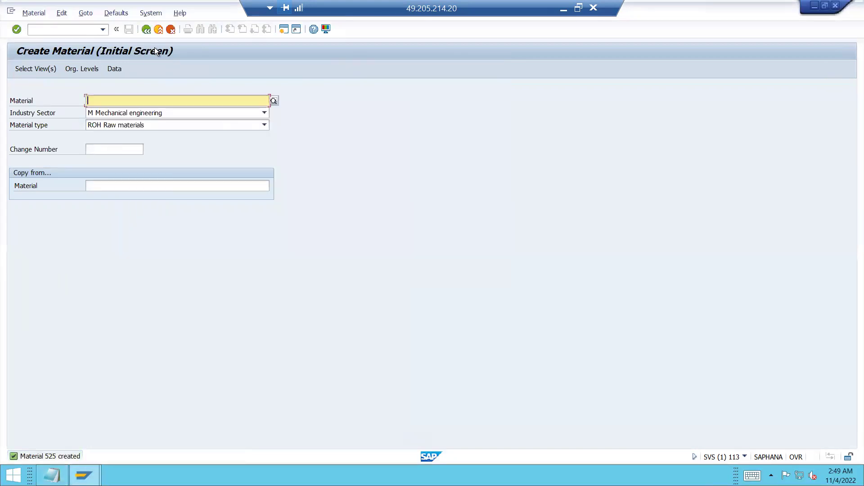
pyautogui.click(159, 30)
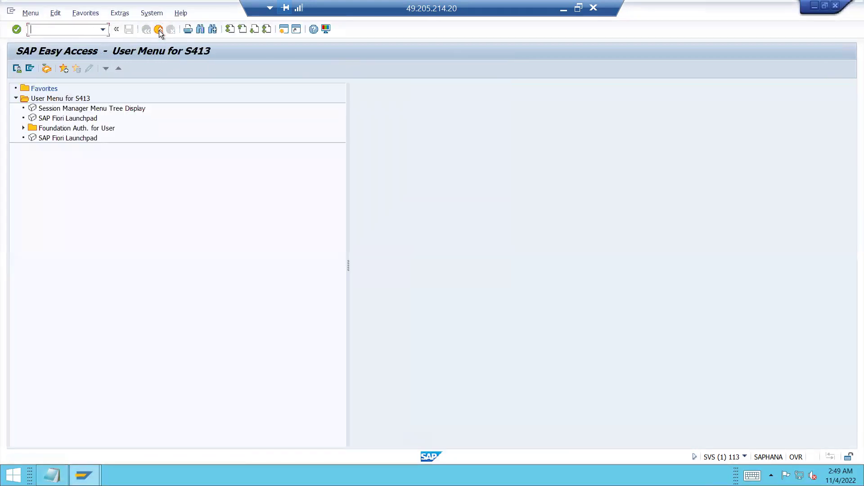
pyautogui.write('ME11')
pyautogui.press('Return')
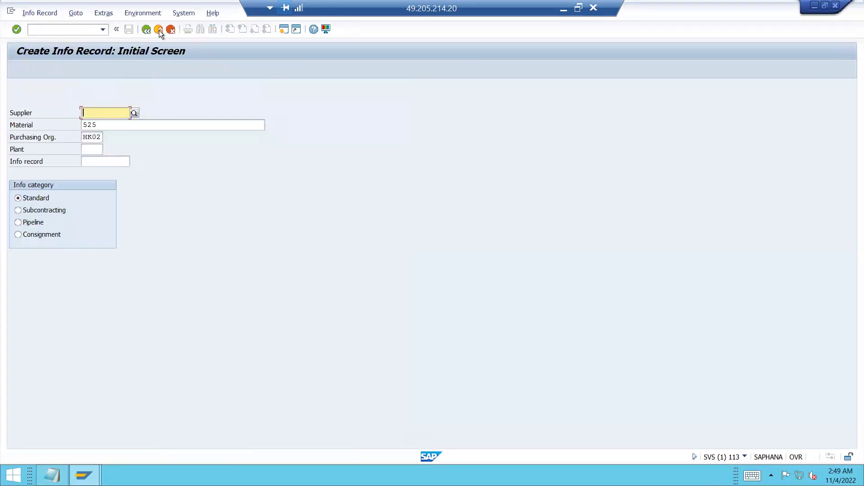
# Copy the vendor number from the Notepad list and paste it as the supplier of the info record
pyautogui.hotkey('alt', 'Tab')
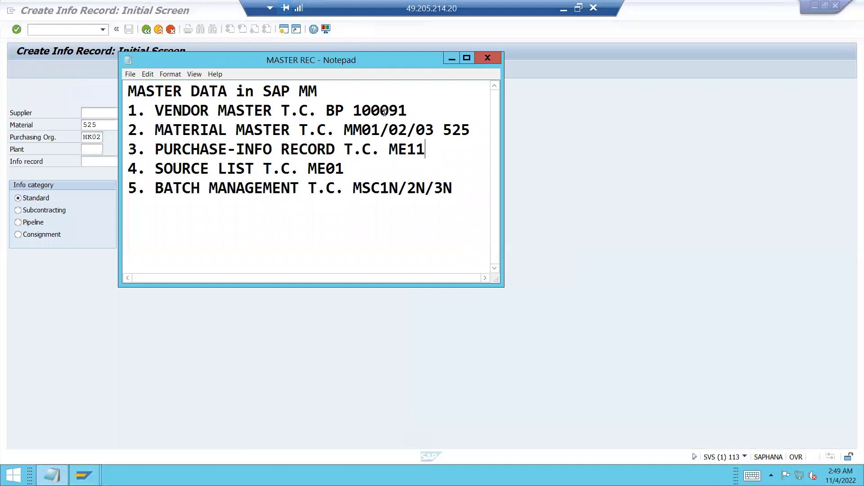
pyautogui.doubleClick(384, 112)
pyautogui.hotkey('ctrl', 'c')
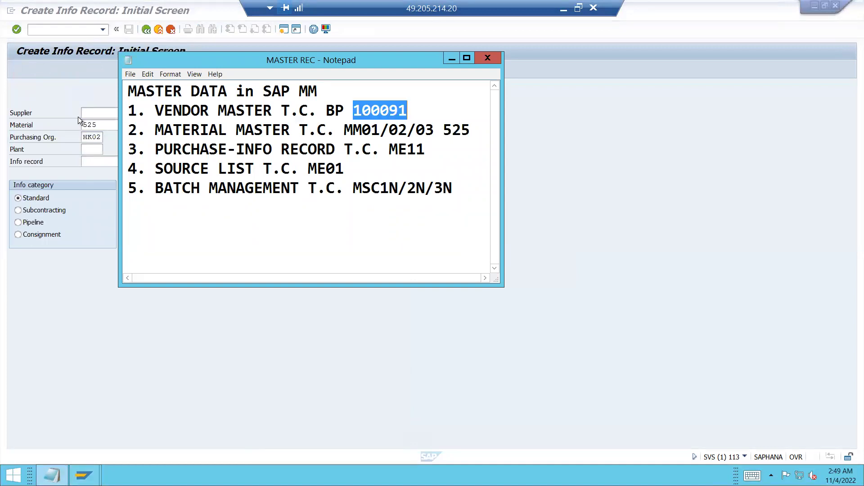
pyautogui.click(96, 113)
pyautogui.hotkey('ctrl', 'v')
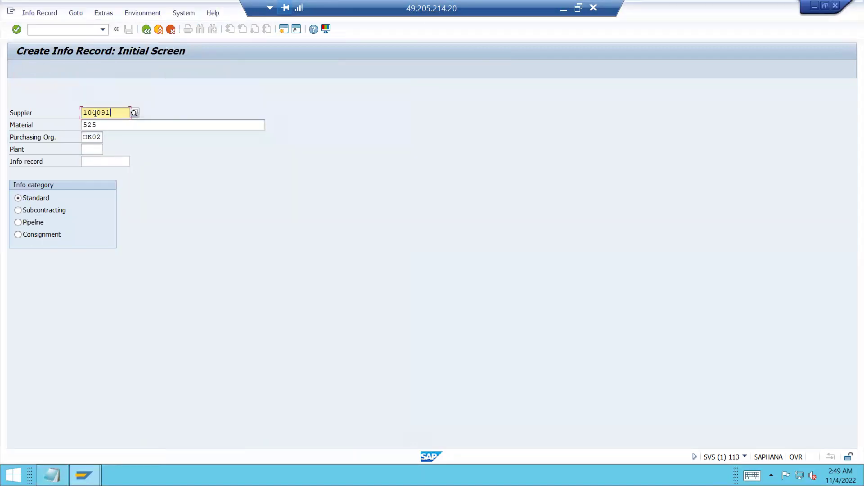
# Enter plant HK02 for the info record and continue to its general data
pyautogui.click(90, 149)
pyautogui.write('HK')
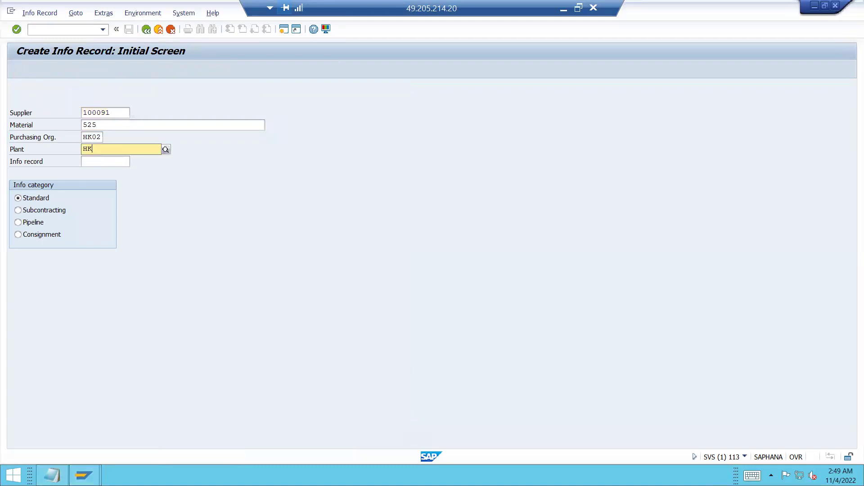
pyautogui.write('02')
pyautogui.press('Return')
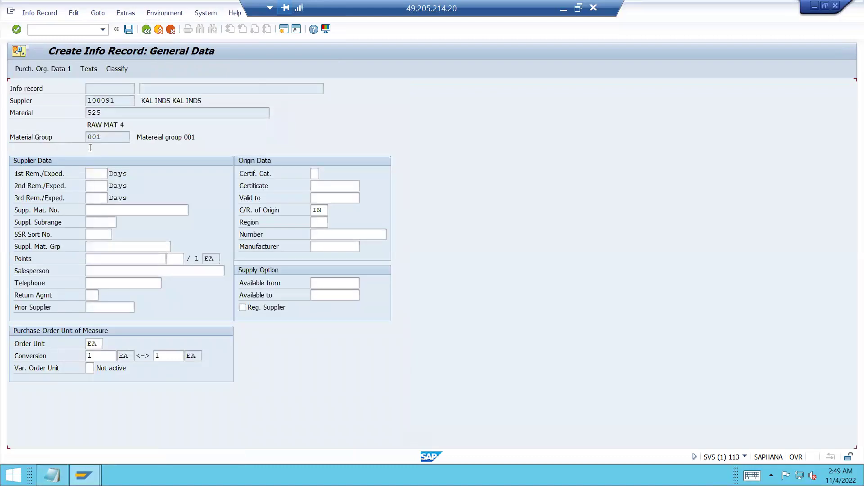
# Enter a standard quantity of 50 EA and a net price of 1100 INR in the info record's purchasing organization data
pyautogui.press('Return')
pyautogui.press('Return')
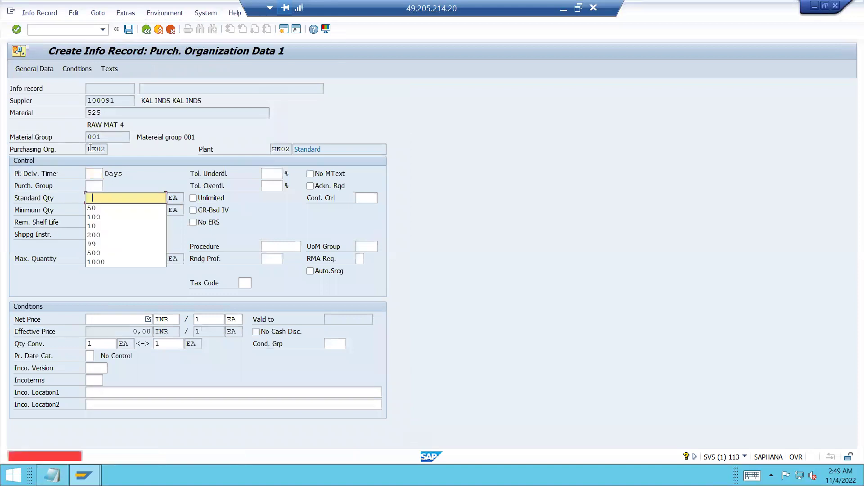
pyautogui.press('Return')
pyautogui.press('Return')
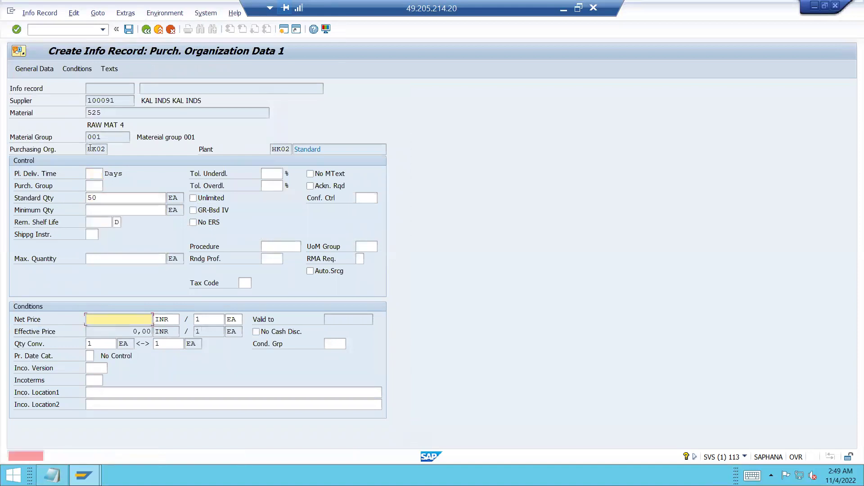
pyautogui.write('1100')
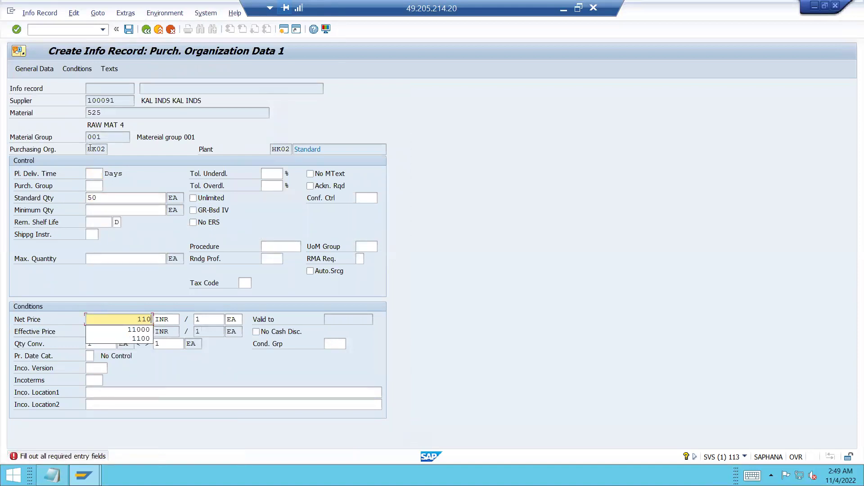
pyautogui.press('Return')
# Set the planned delivery time to 1 day and choose a purchasing group from the value list
pyautogui.write('1')
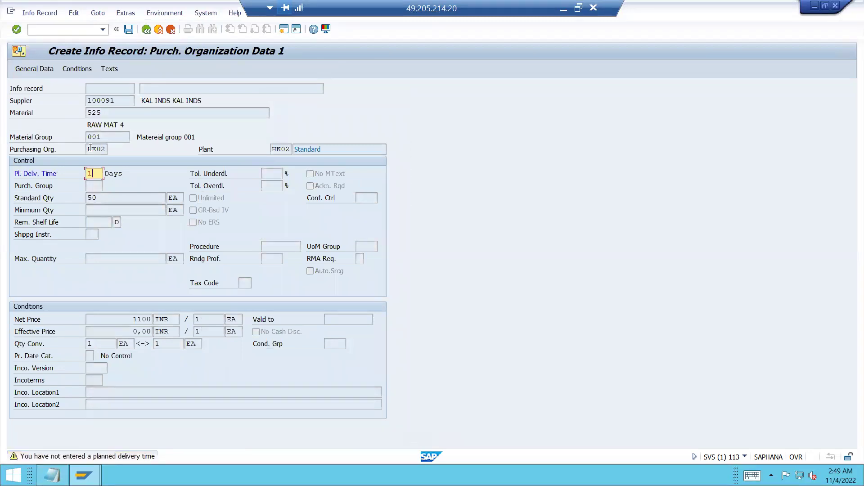
pyautogui.press('Return')
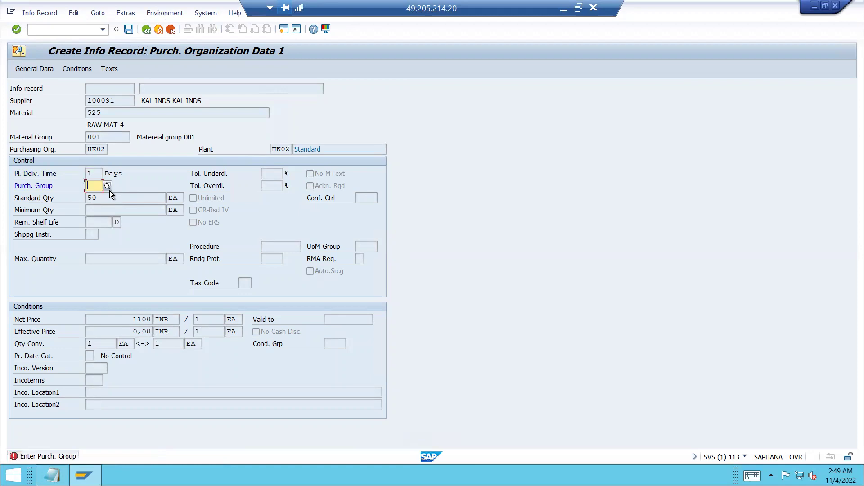
pyautogui.click(110, 191)
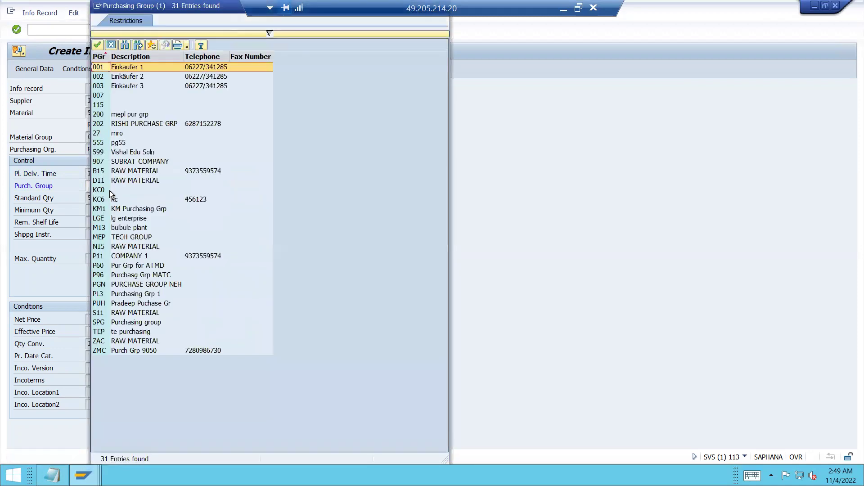
pyautogui.press('Return')
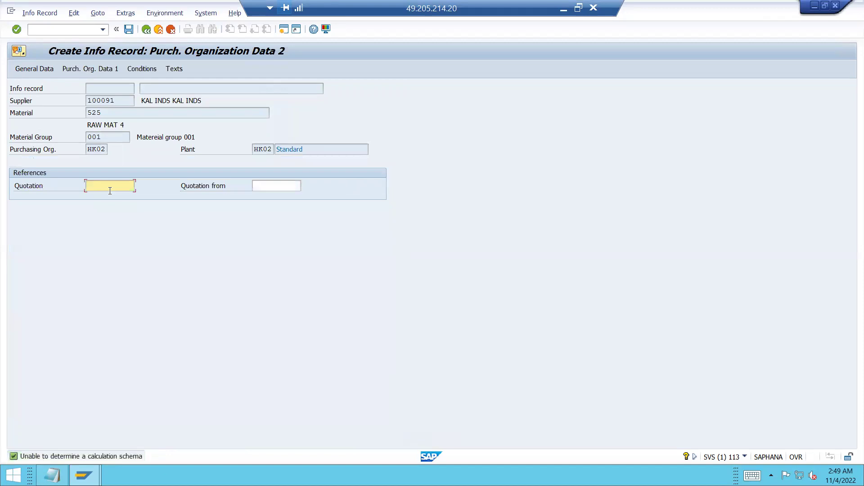
# Save the purchasing info record and return to the SAP Easy Access menu
pyautogui.press('Return')
pyautogui.press('Return')
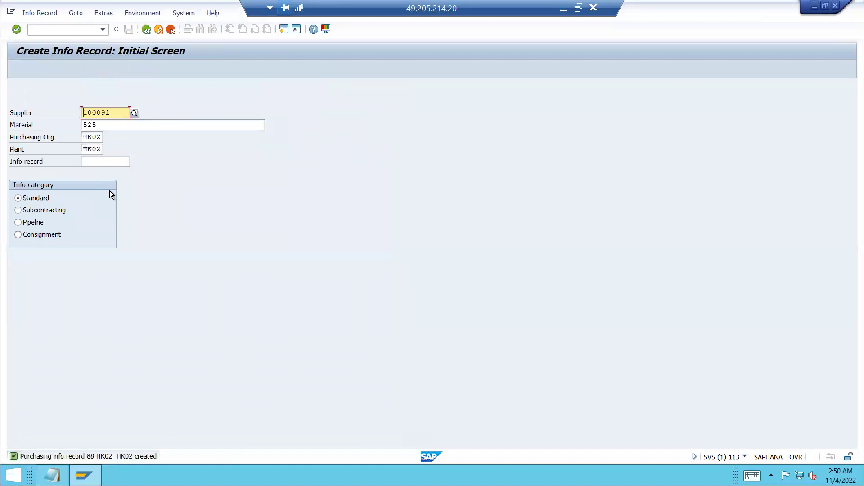
pyautogui.press('F3')
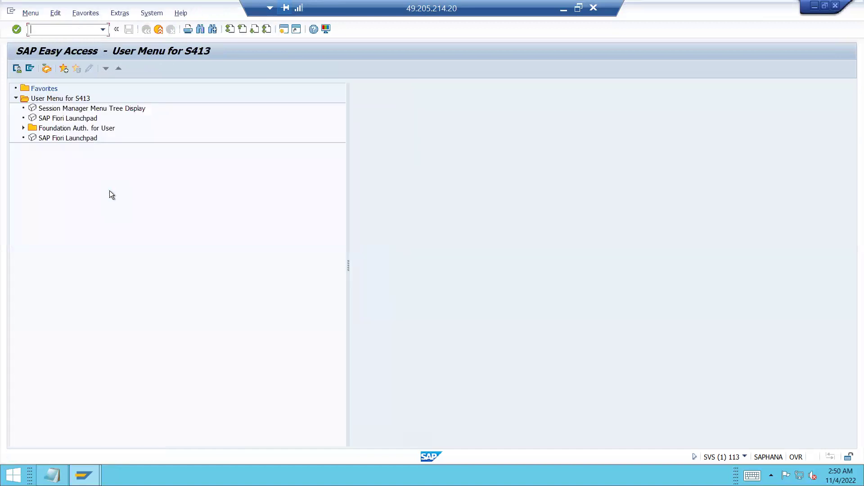
# Check the source list line in the Notepad list and start transaction ME01 in SAP
pyautogui.click(63, 471)
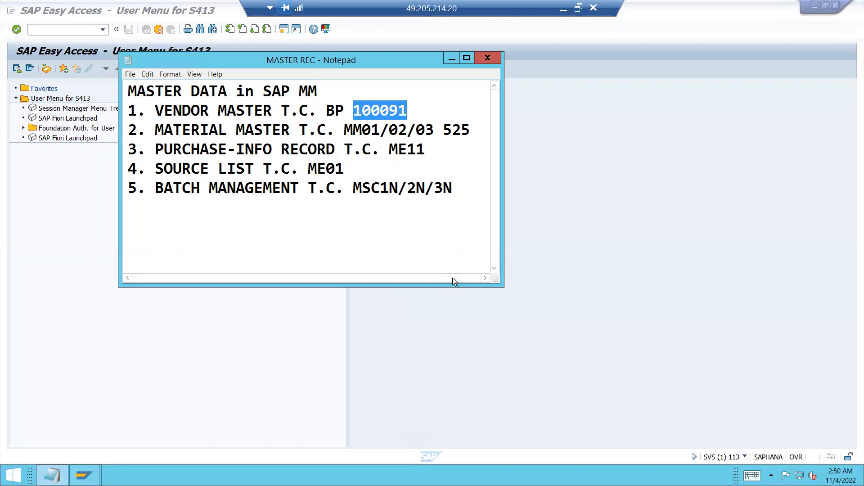
pyautogui.click(425, 149)
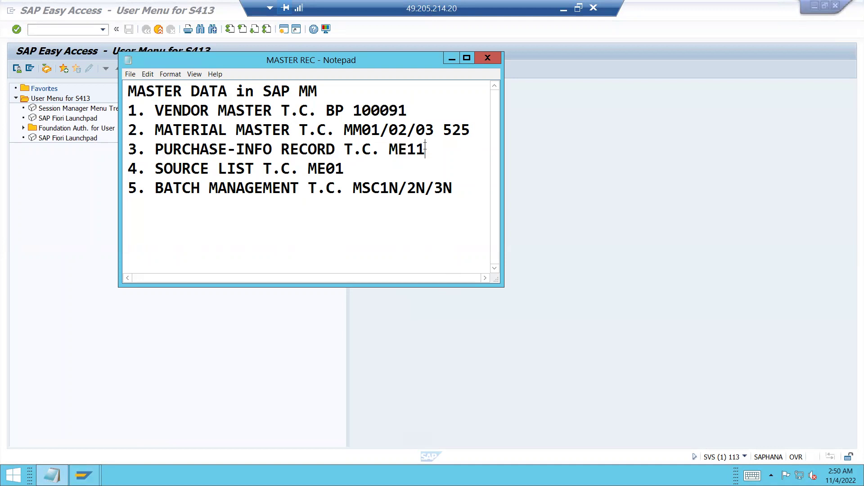
pyautogui.moveTo(425, 149); pyautogui.dragTo(150, 159)
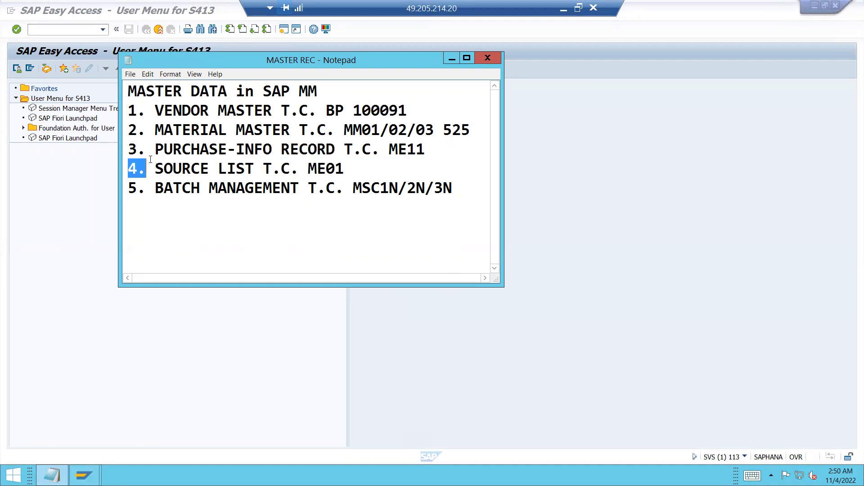
pyautogui.click(70, 31)
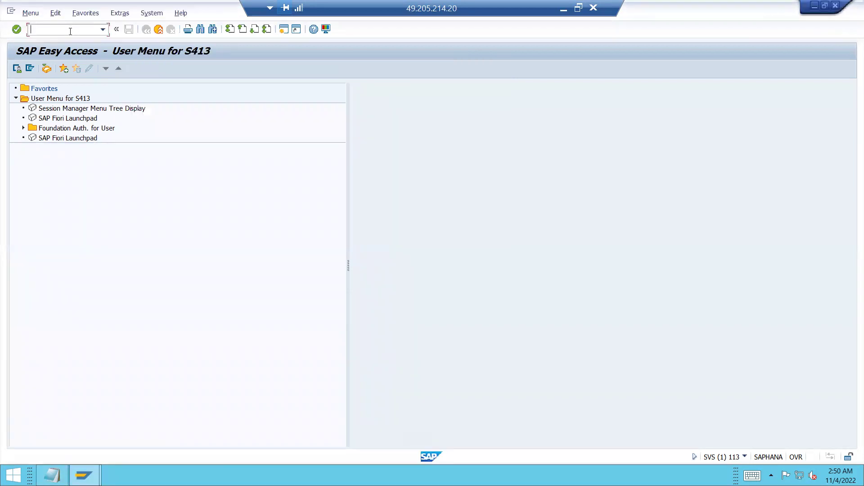
pyautogui.write('ME11')
pyautogui.press('Return')
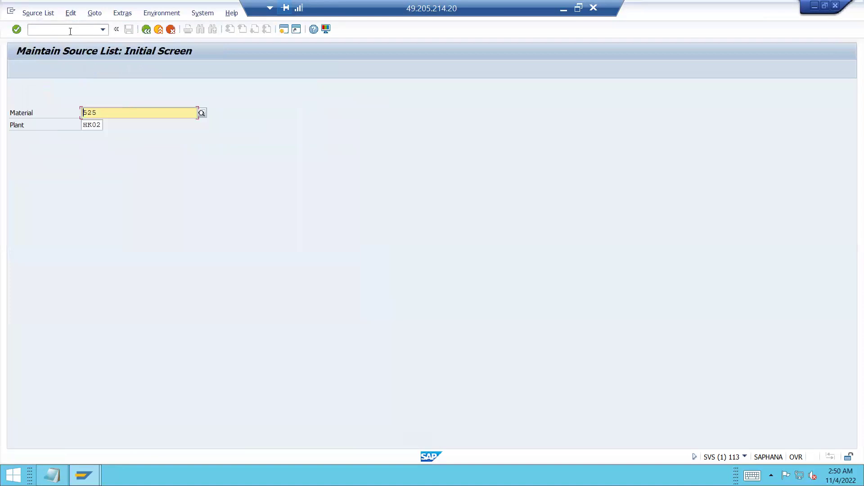
# Generate source list records for material 525 in plant HK02, valid from 31.07.2022 to 31.12.2999, and save the source list
pyautogui.press('Return')
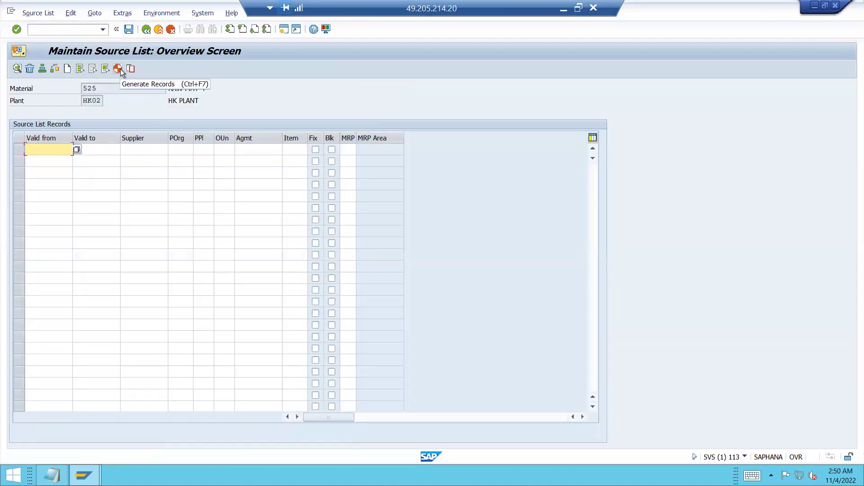
pyautogui.click(120, 69)
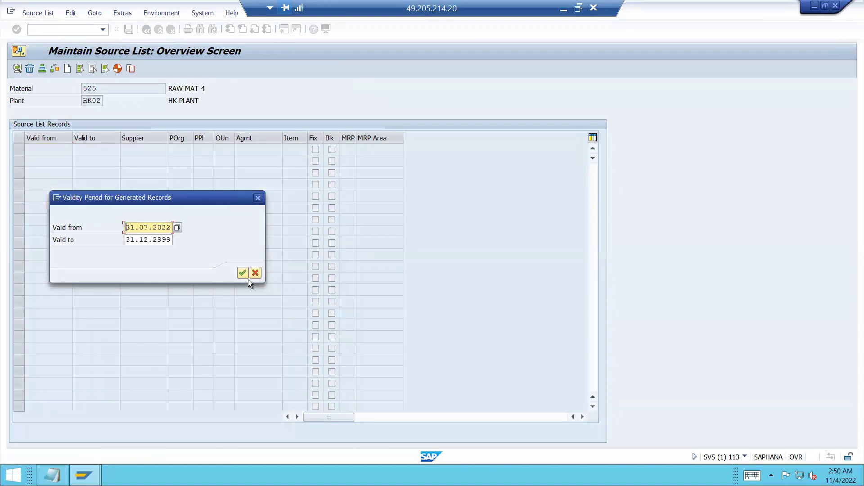
pyautogui.click(246, 277)
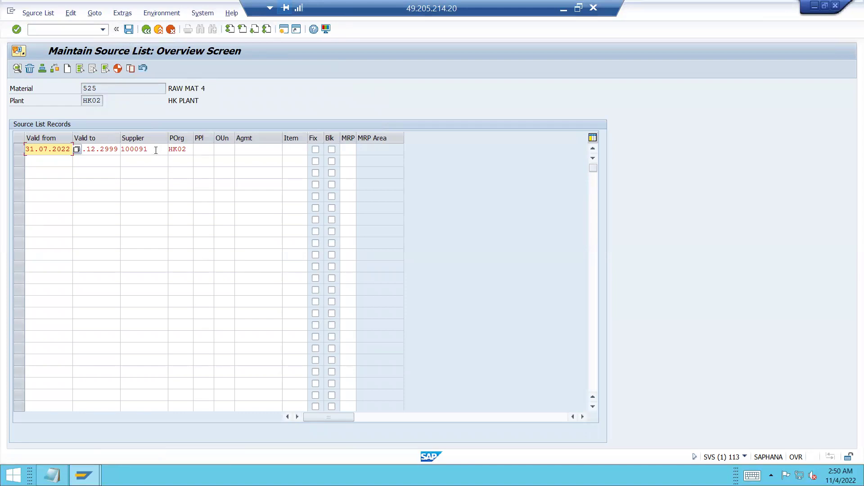
pyautogui.moveTo(156, 150); pyautogui.dragTo(119, 150)
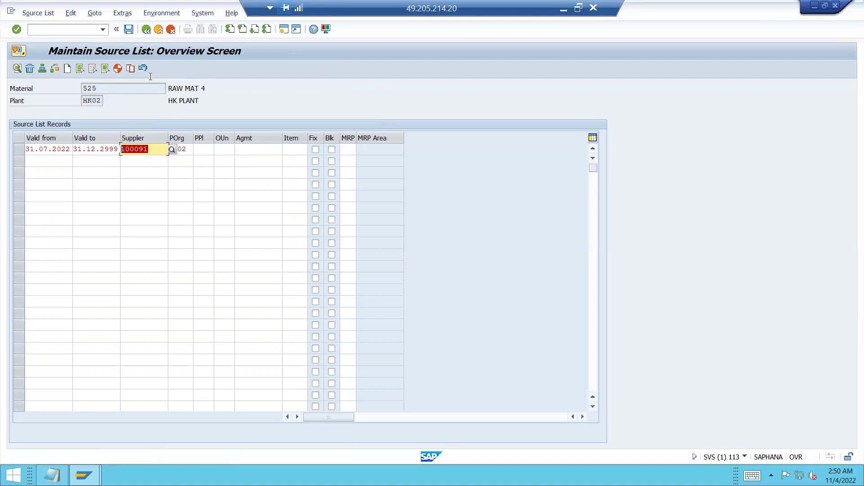
pyautogui.click(129, 28)
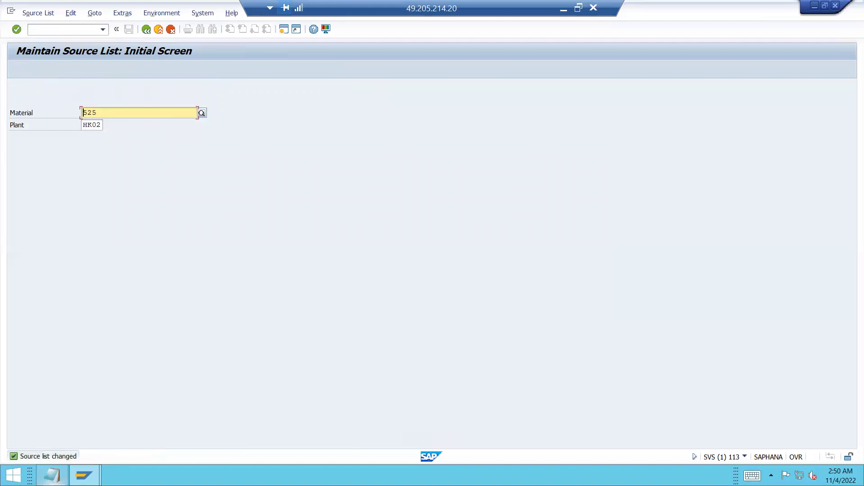
# Check the batch management line in the Notepad list, exit the source list in SAP and start transaction MSC1N
pyautogui.click(52, 475)
pyautogui.moveTo(336, 169); pyautogui.dragTo(203, 179)
pyautogui.click(198, 194)
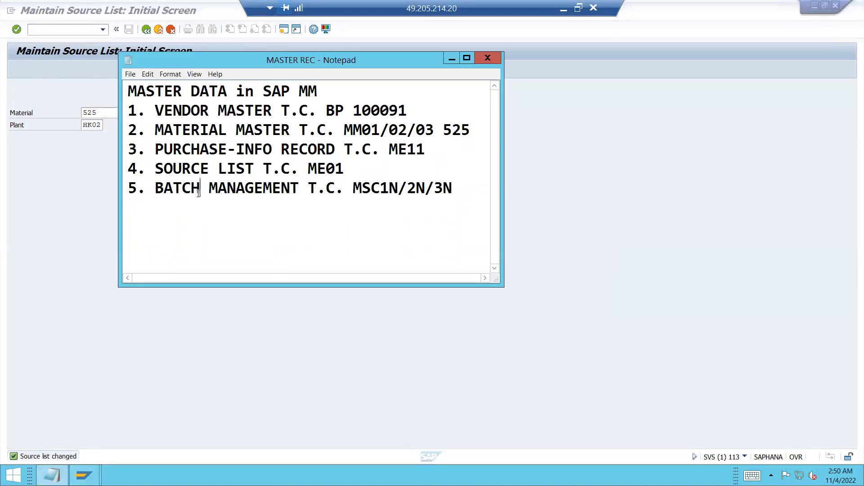
pyautogui.click(75, 32)
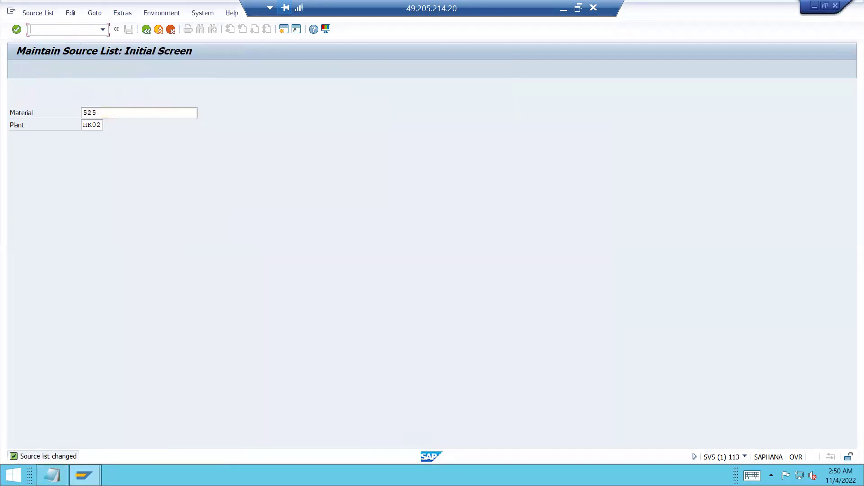
pyautogui.write('/n')
pyautogui.press('Return')
pyautogui.write('MSC1N')
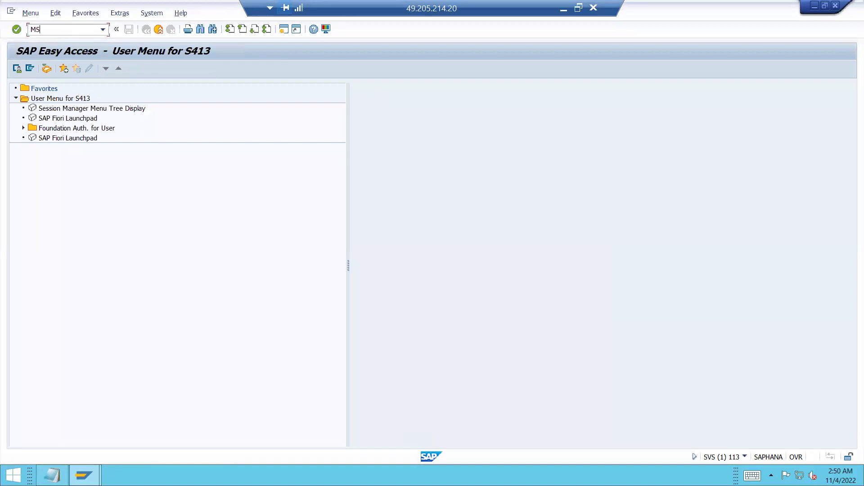
pyautogui.press('Return')
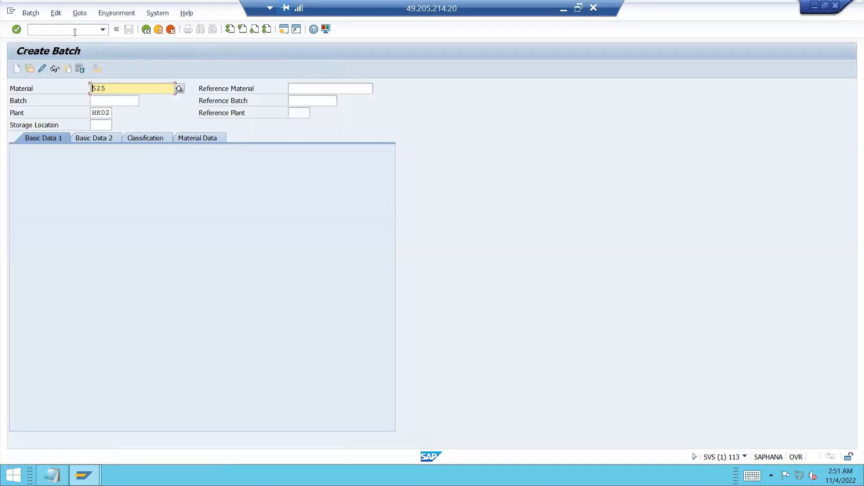
# Enter storage location HK02 for the new batch of material 525 and continue to its basic data
pyautogui.click(105, 124)
pyautogui.write('HK02')
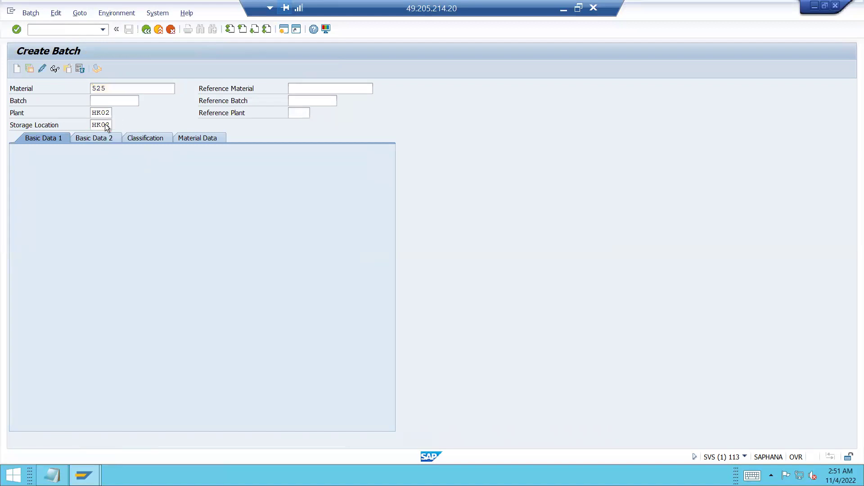
pyautogui.press('Return')
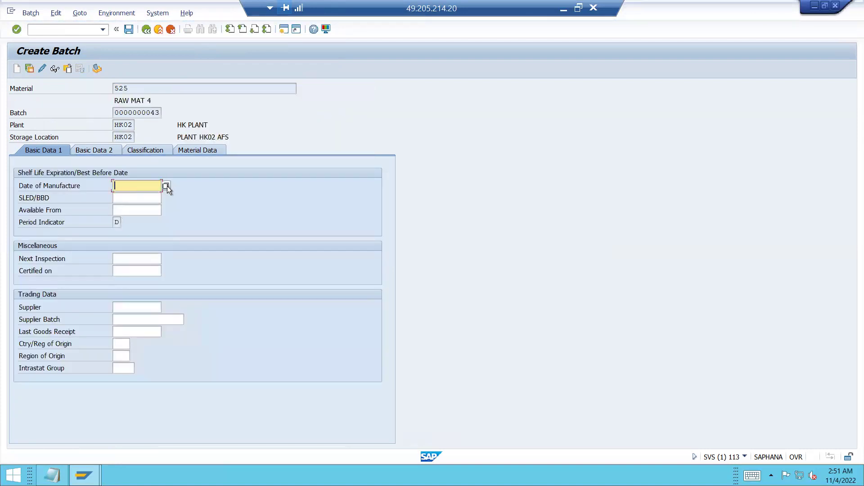
# Set the batch's date of manufacture to 01.07.2022 and its shelf life expiration date to 01.10.2022
pyautogui.click(166, 186)
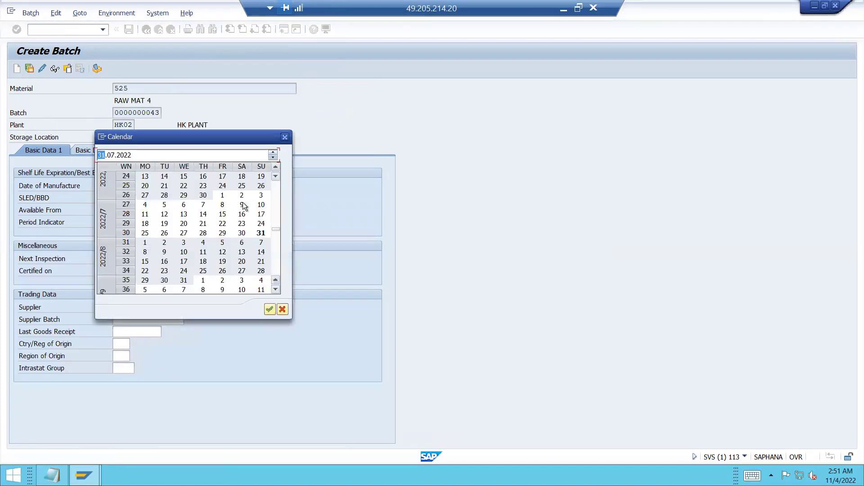
pyautogui.doubleClick(225, 198)
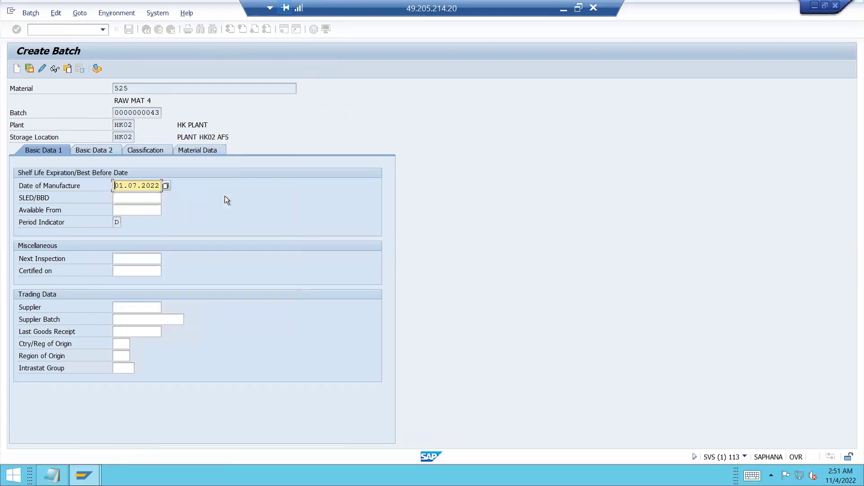
pyautogui.click(128, 201)
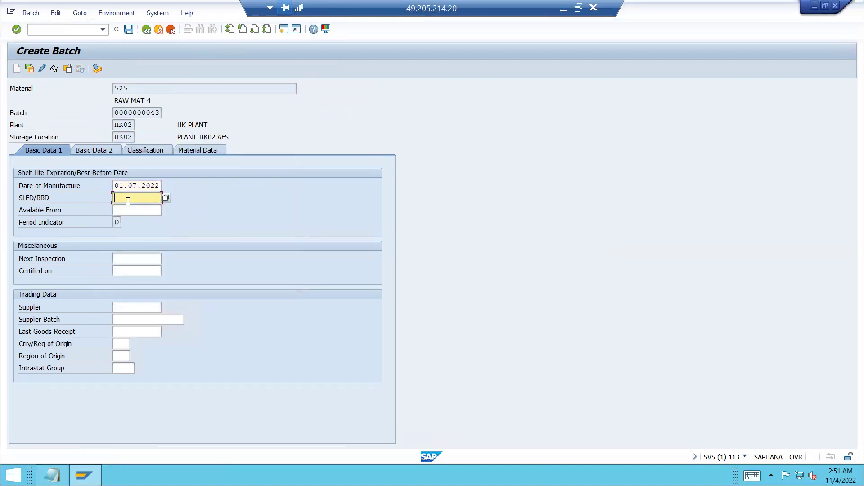
pyautogui.click(166, 199)
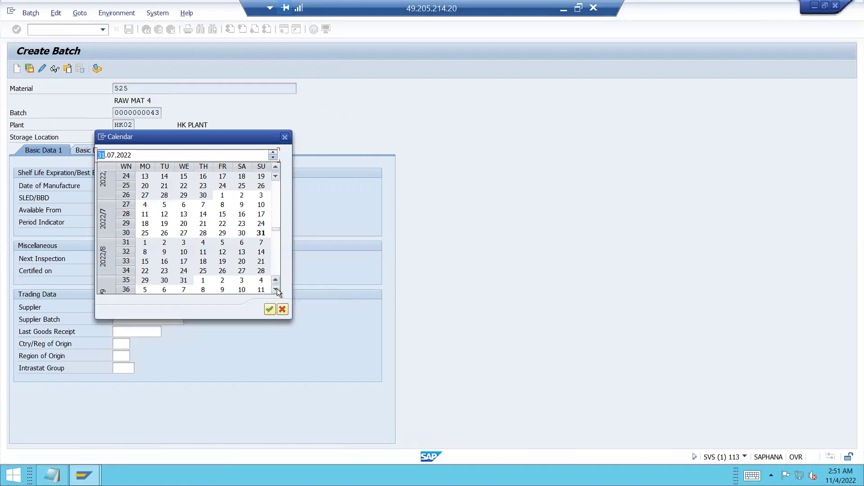
pyautogui.click(275, 290)
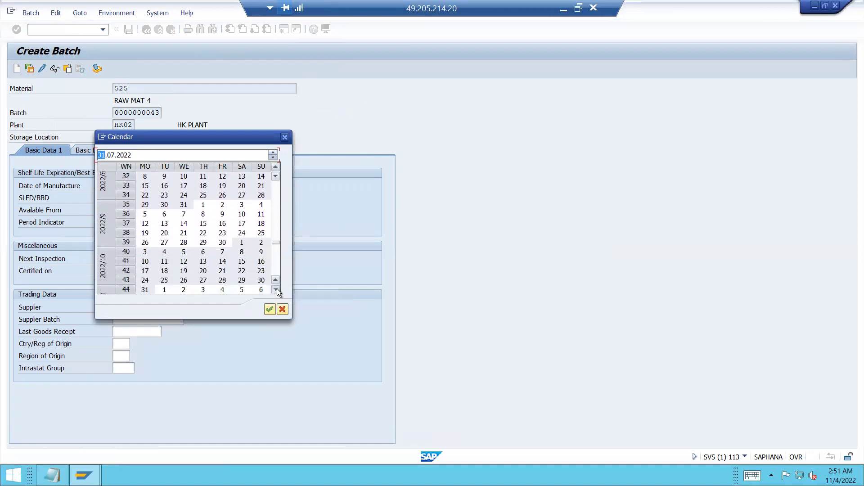
pyautogui.doubleClick(242, 242)
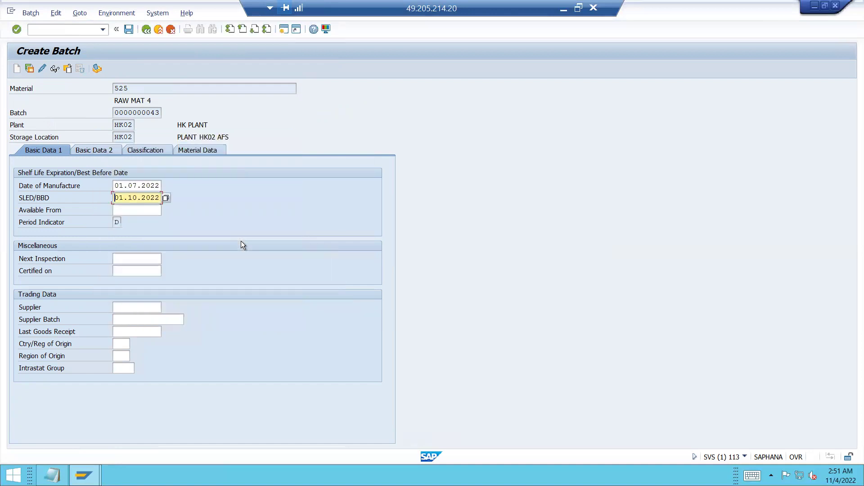
# Set the batch's available-from date to 01.07.2022
pyautogui.click(136, 210)
pyautogui.click(166, 211)
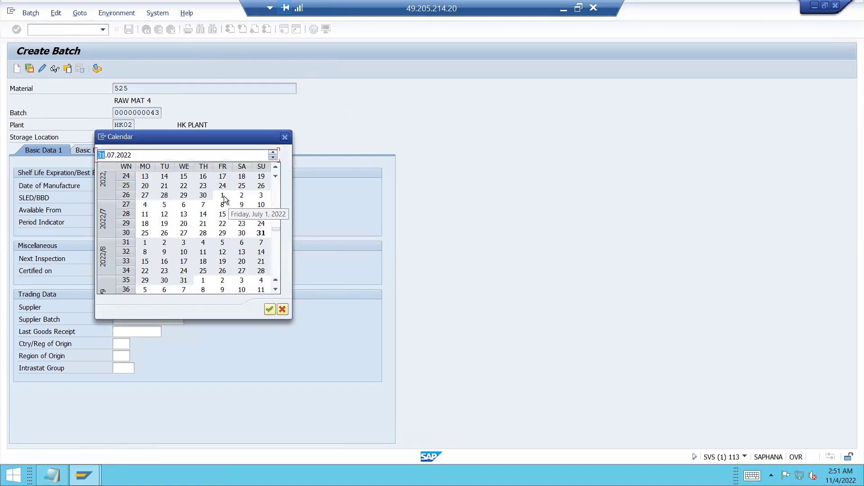
pyautogui.doubleClick(225, 199)
pyautogui.hotkey('shift', 'Tab')
pyautogui.hotkey('shift', 'Tab')
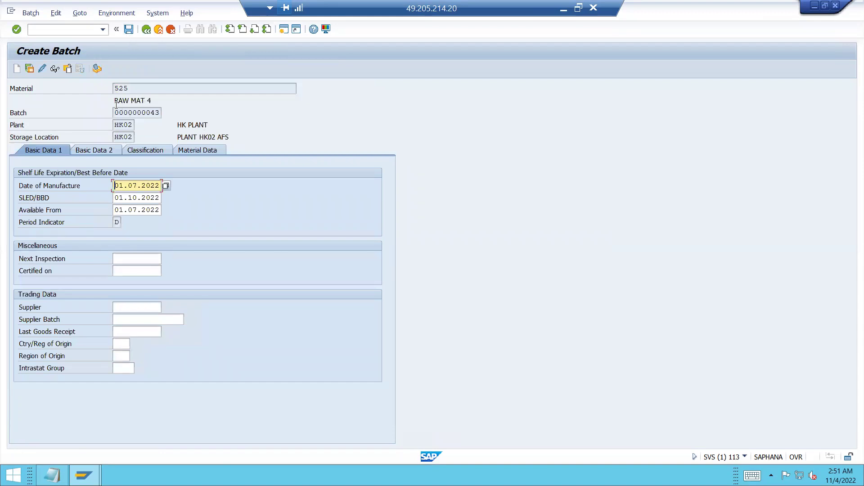
# Copy the new batch number and save the batch
pyautogui.moveTo(114, 112); pyautogui.dragTo(179, 118)
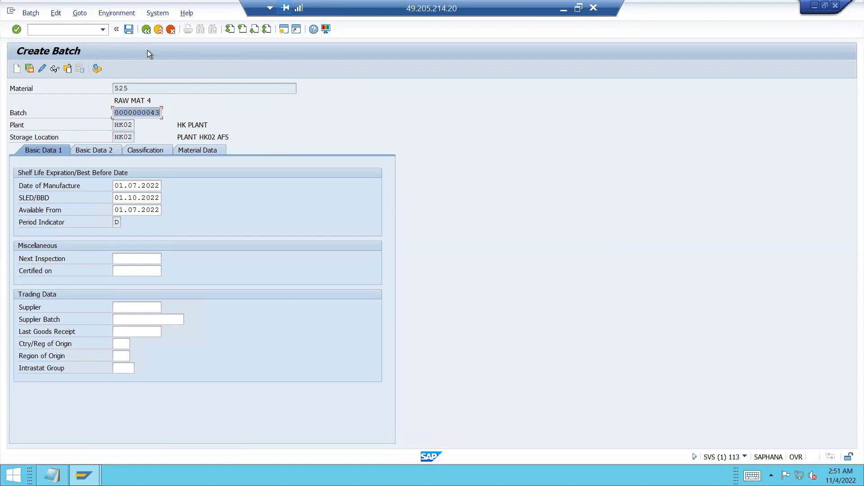
pyautogui.hotkey('ctrl', 'c')
pyautogui.click(129, 30)
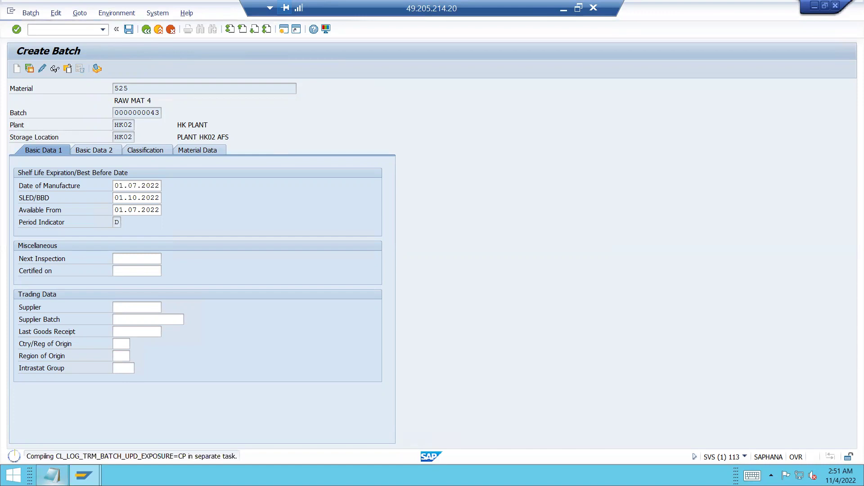
# Switch to the MASTER REC notes in Notepad
pyautogui.moveTo(51, 475)
pyautogui.click(63, 419)
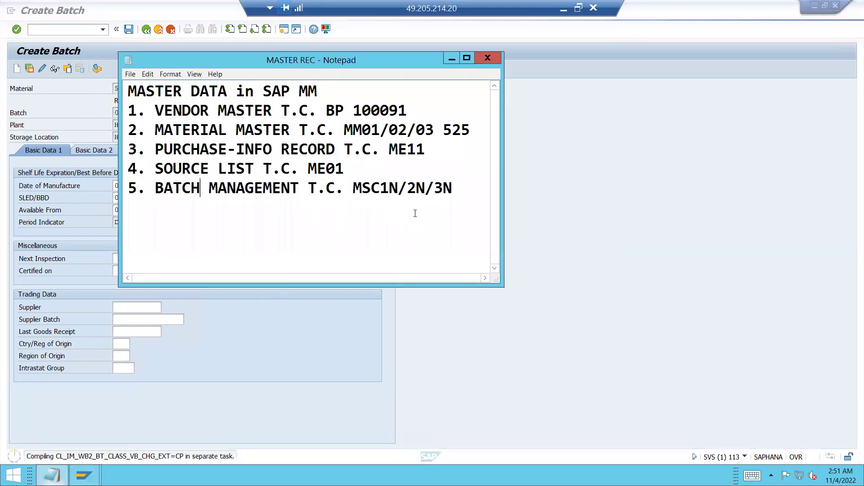
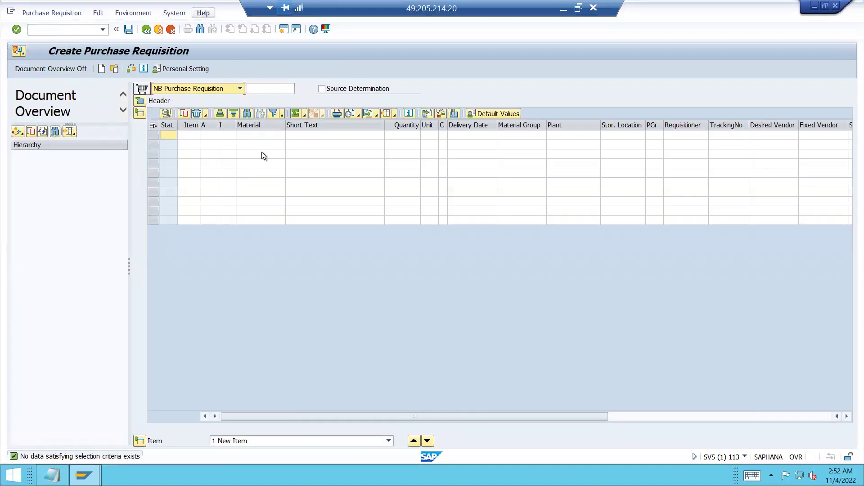
# Turn on source determination and add a purchase requisition item for material 525 with quantity 10
pyautogui.click(322, 88)
pyautogui.click(247, 136)
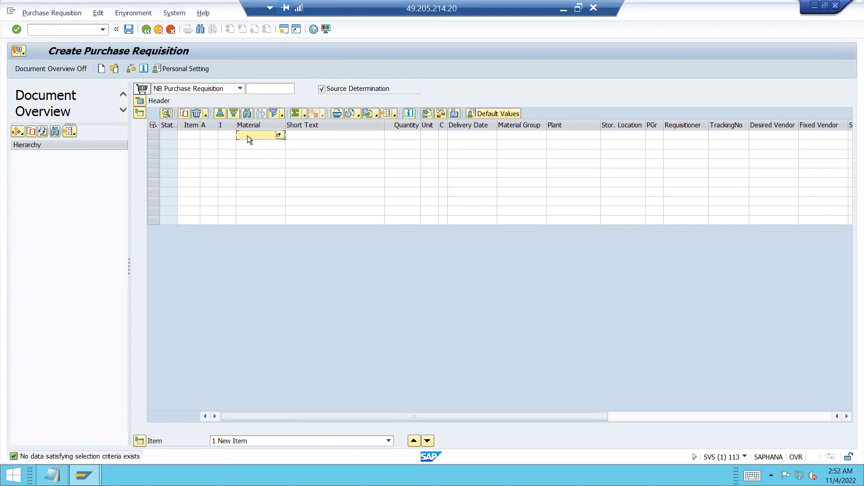
pyautogui.write('525')
pyautogui.press('Return')
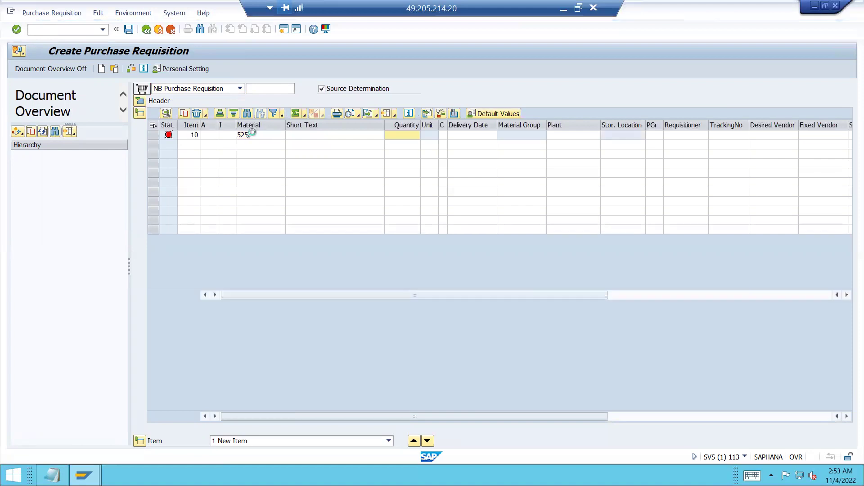
pyautogui.write('10000')
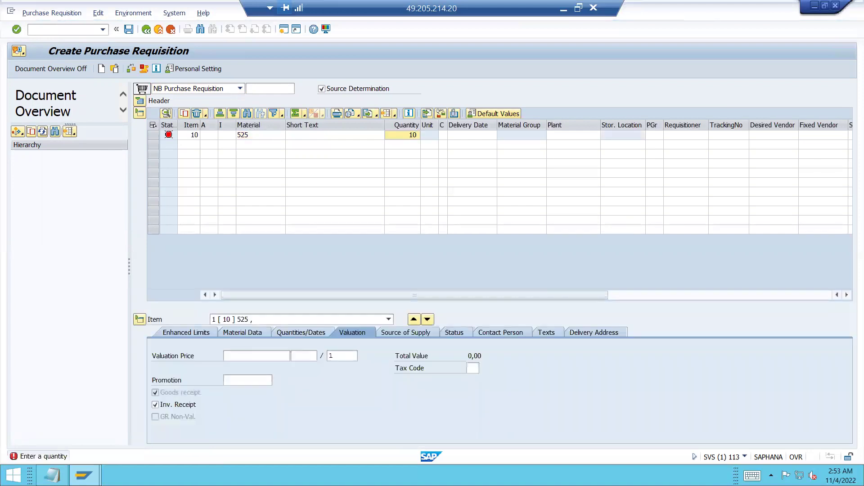
pyautogui.press('Return')
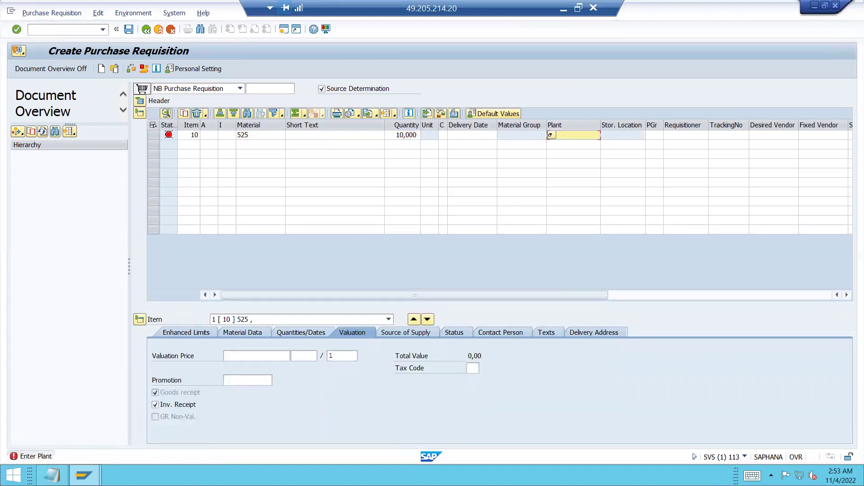
# Set the requisition item's plant to HK02 and its storage location to HK02
pyautogui.write('HK')
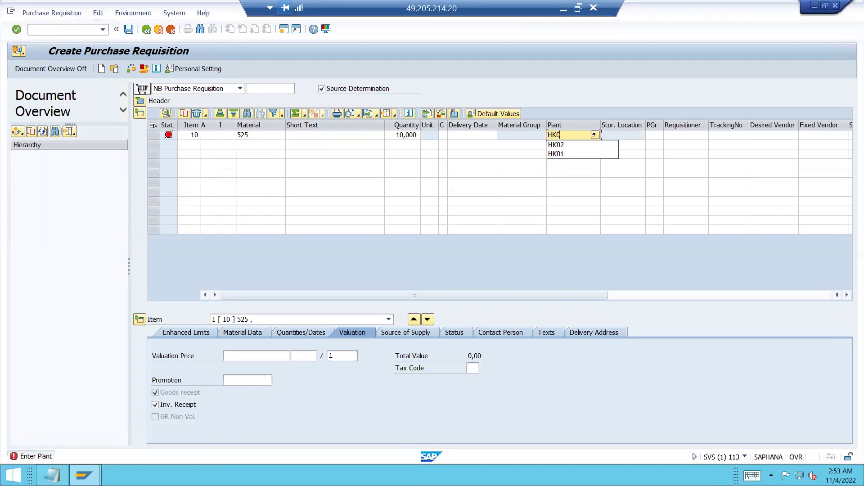
pyautogui.write('0')
pyautogui.press('Down')
pyautogui.press('Return')
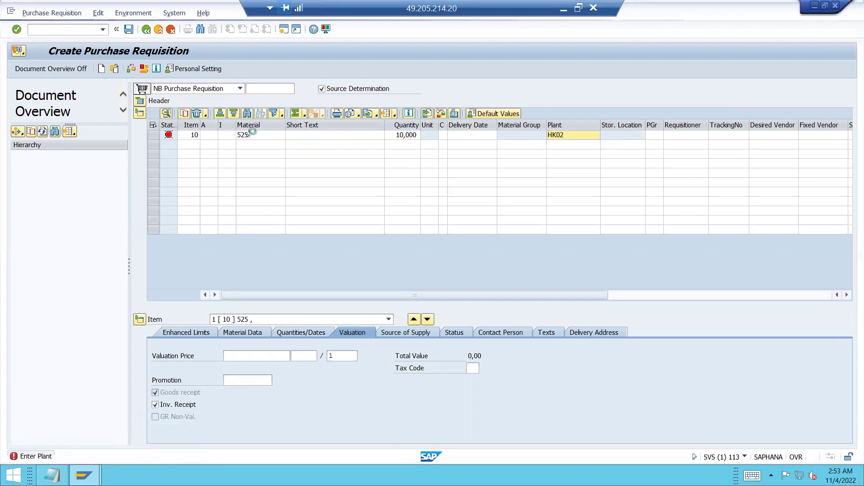
pyautogui.click(627, 136)
pyautogui.write('HK02')
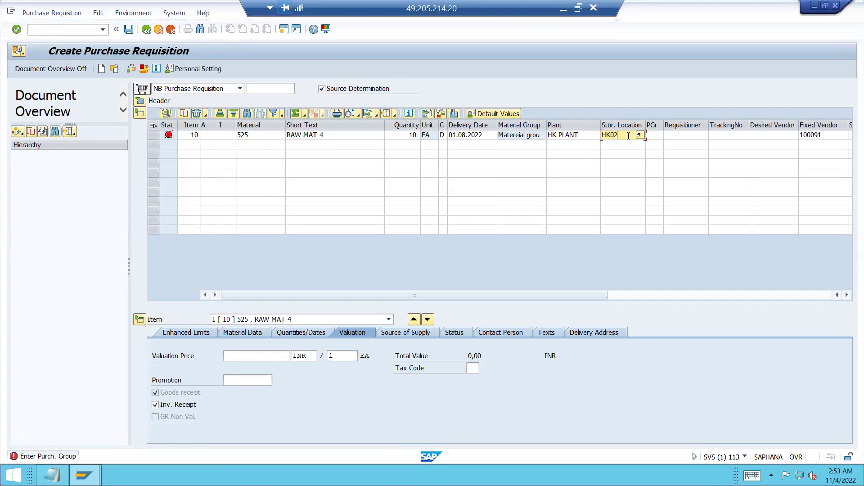
# Assign purchasing group 001 to the requisition item and set its valuation price to 11 INR
pyautogui.click(655, 136)
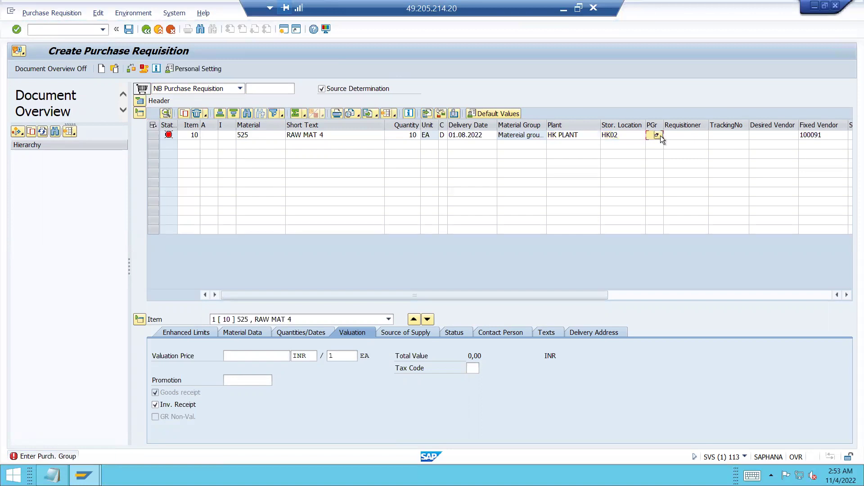
pyautogui.click(659, 136)
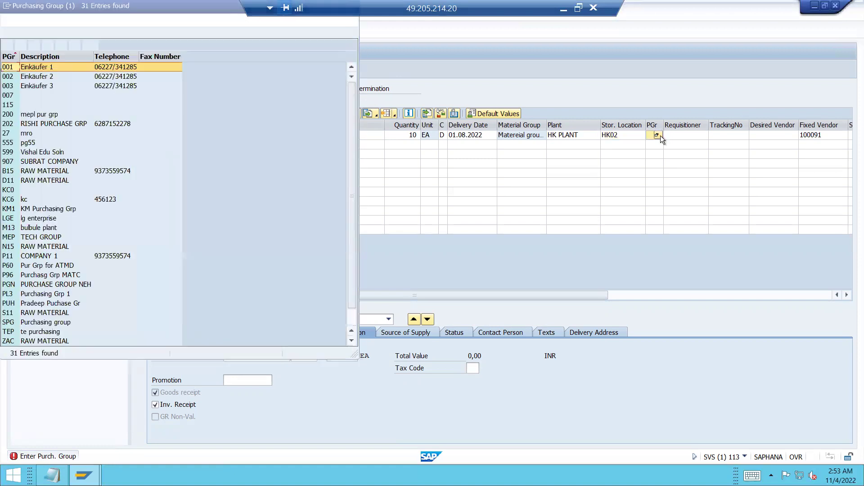
pyautogui.press('Return')
pyautogui.press('Return')
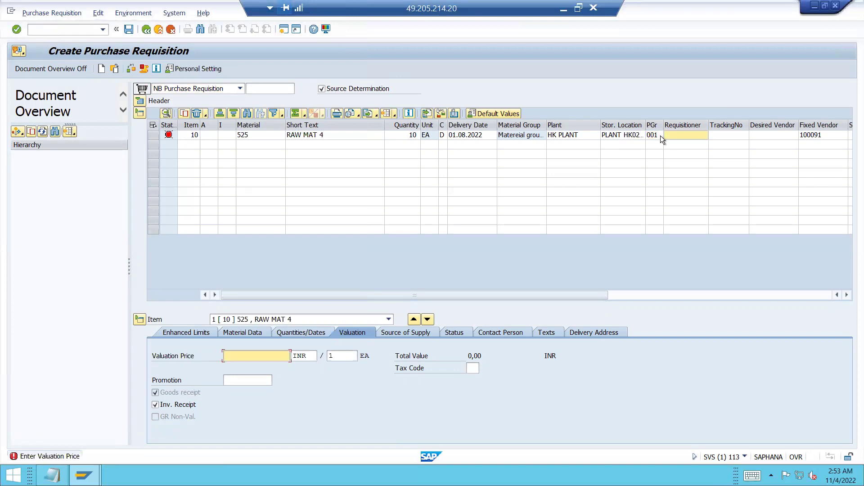
pyautogui.write('11')
pyautogui.press('Return')
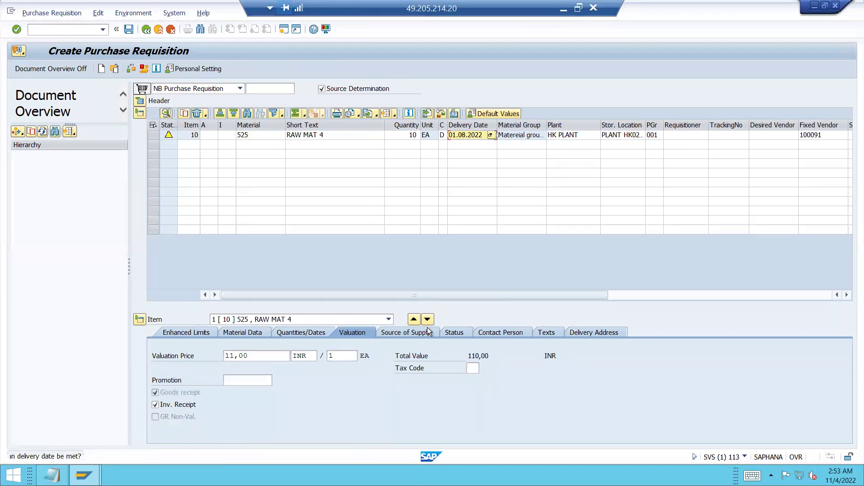
# Check the fixed vendor in the item's source of supply data and save the purchase requisition
pyautogui.click(399, 332)
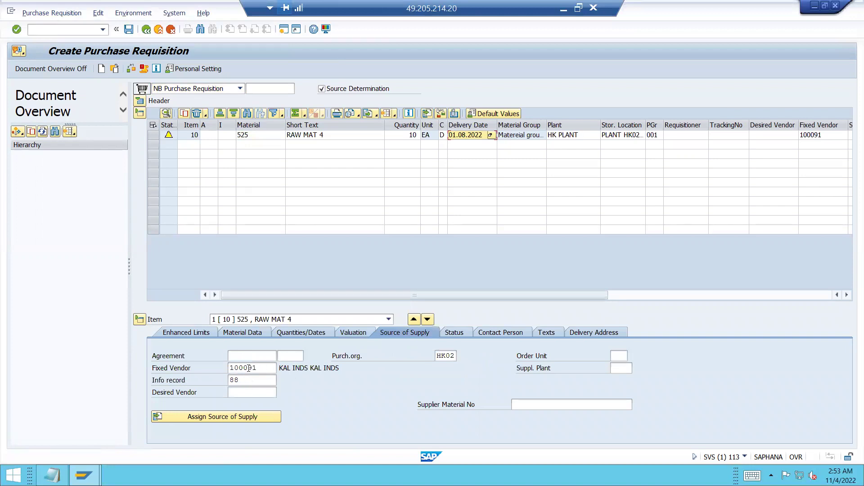
pyautogui.doubleClick(249, 368)
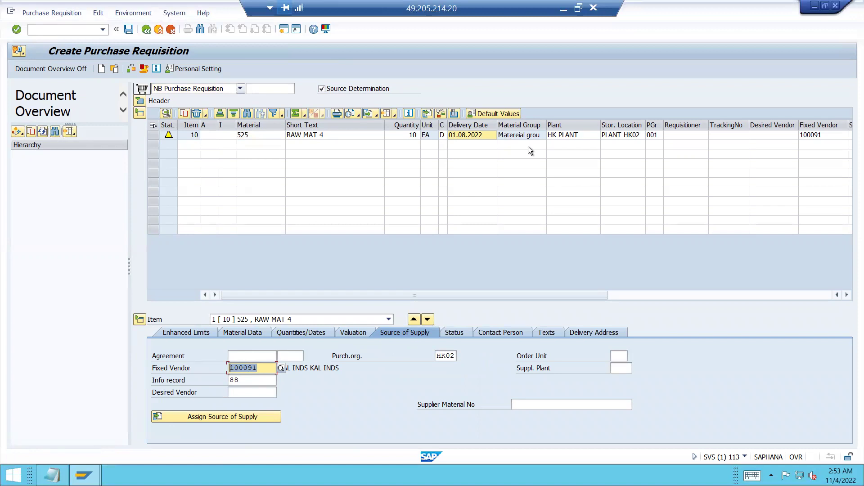
pyautogui.click(814, 137)
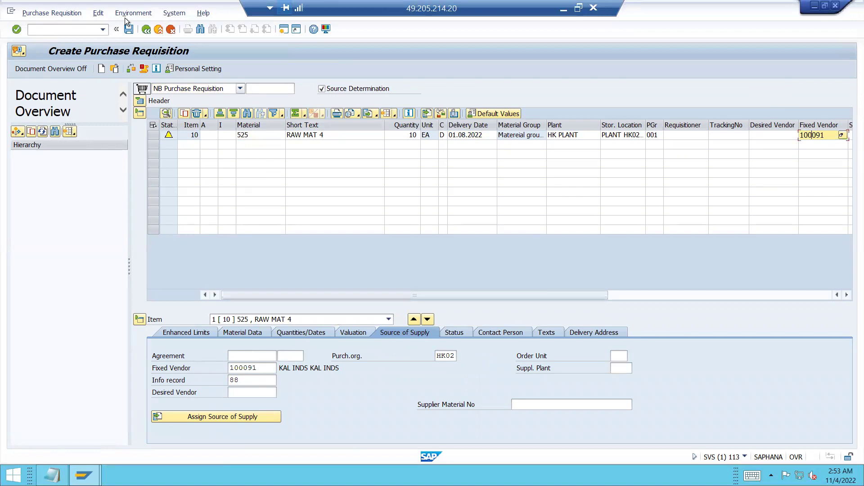
pyautogui.click(129, 29)
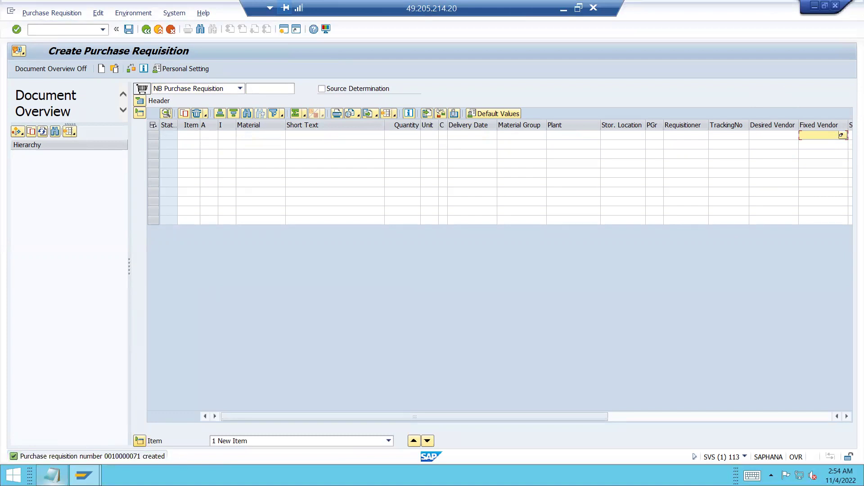
# Switch to the Notepad notes and add a PR line with the new requisition number below the batch entry
pyautogui.moveTo(52, 475)
pyautogui.click(58, 439)
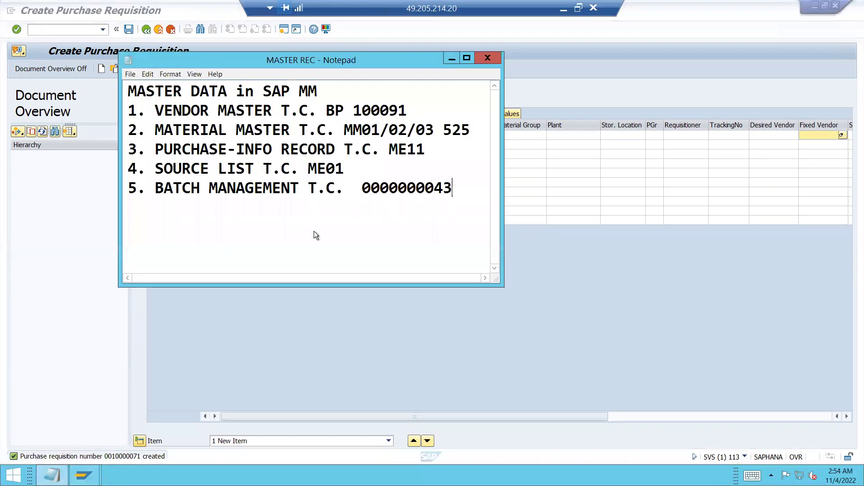
pyautogui.press('Return')
pyautogui.press('Return')
pyautogui.write('PR 100')
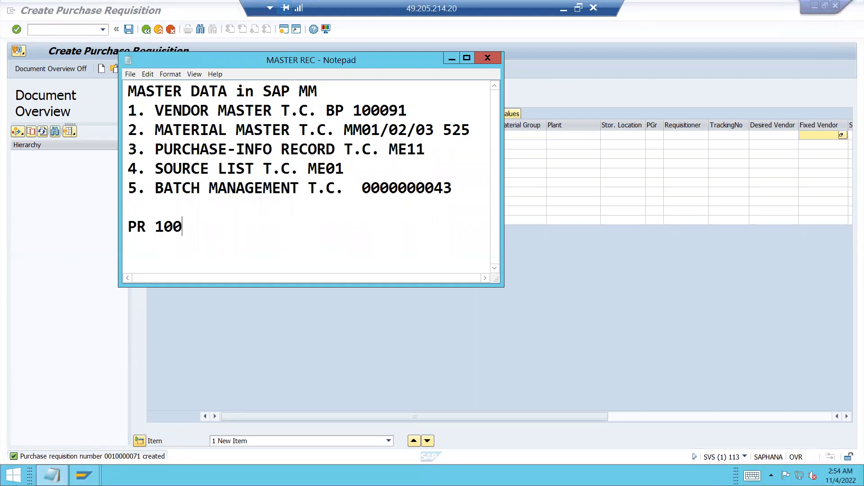
pyautogui.write('00071')
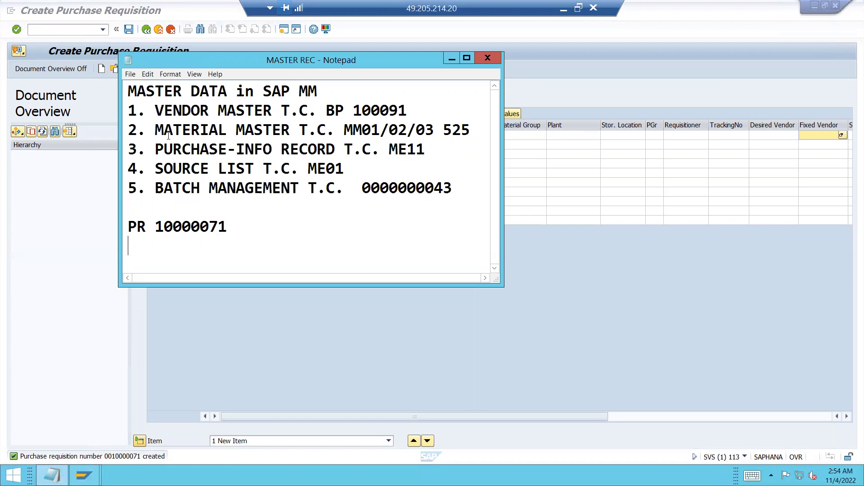
# Switch back to SAP, leave the requisition screen and start transaction ME21N to create a purchase order
pyautogui.click(74, 29)
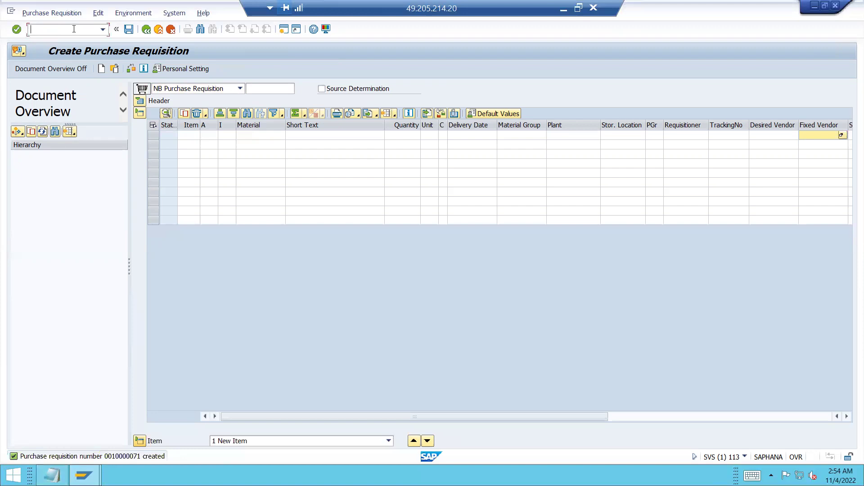
pyautogui.press('Return')
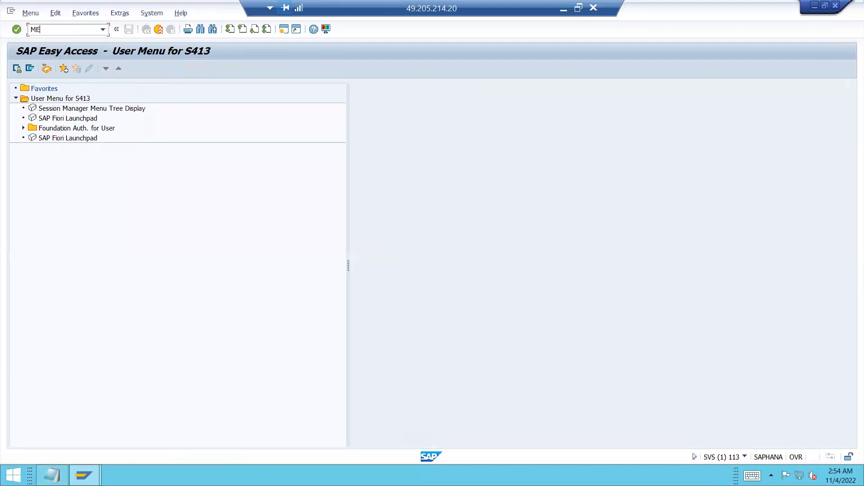
pyautogui.write('ME21N')
pyautogui.press('Return')
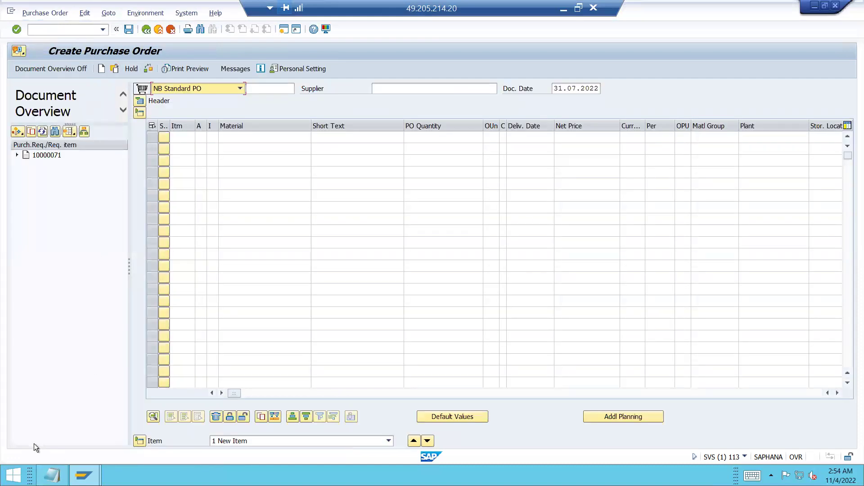
# Adopt the saved purchase requisition from the document overview into the new standard purchase order
pyautogui.click(52, 475)
pyautogui.click(24, 350)
pyautogui.click(48, 156)
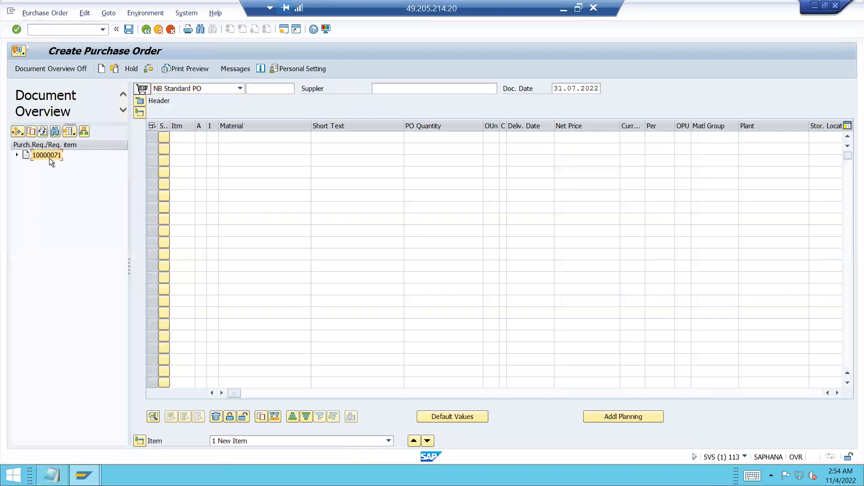
pyautogui.click(34, 132)
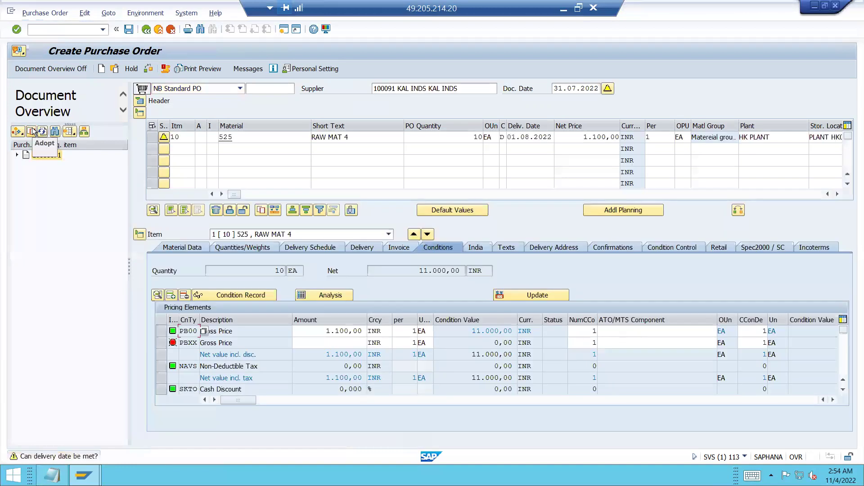
# Expand the purchase order header to check its organizational data and save the order despite the system messages
pyautogui.click(144, 102)
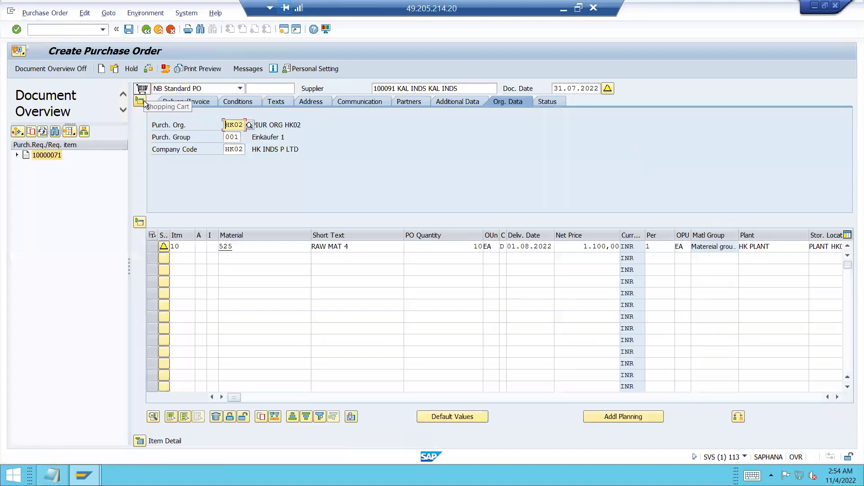
pyautogui.click(129, 29)
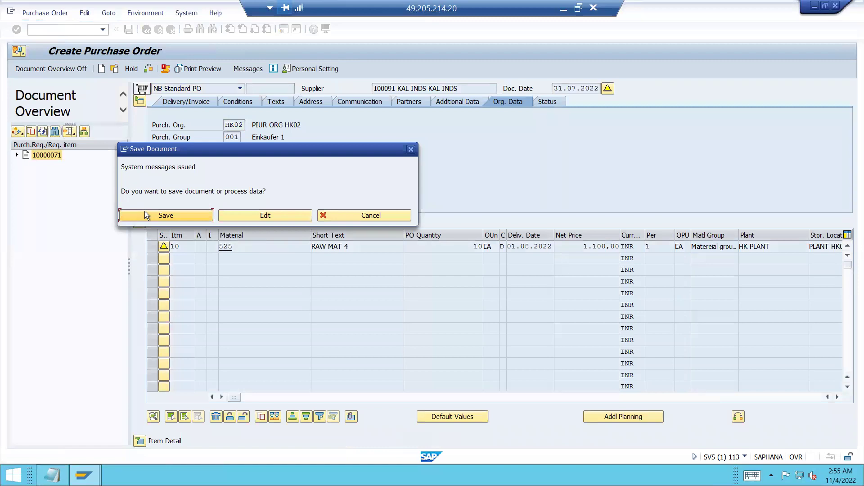
pyautogui.click(145, 214)
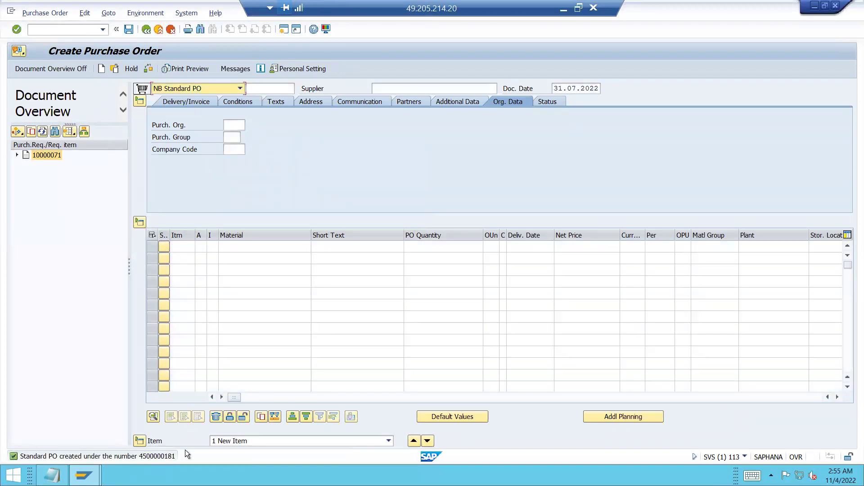
# Open the creation message's details, select the new purchase order number and close the details
pyautogui.doubleClick(161, 458)
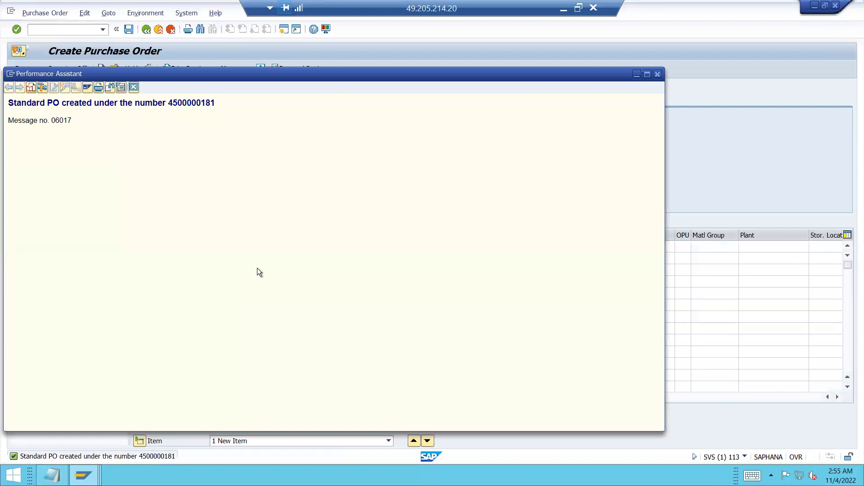
pyautogui.doubleClick(205, 101)
pyautogui.click(135, 88)
# Start transaction MIGO and load the new purchase order for a goods receipt with movement type 101
pyautogui.click(81, 26)
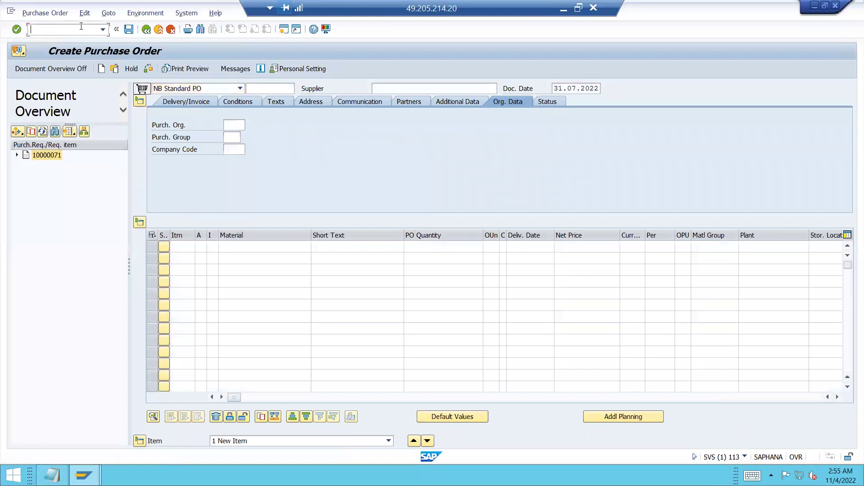
pyautogui.press('Return')
pyautogui.write('MIGO')
pyautogui.press('Return')
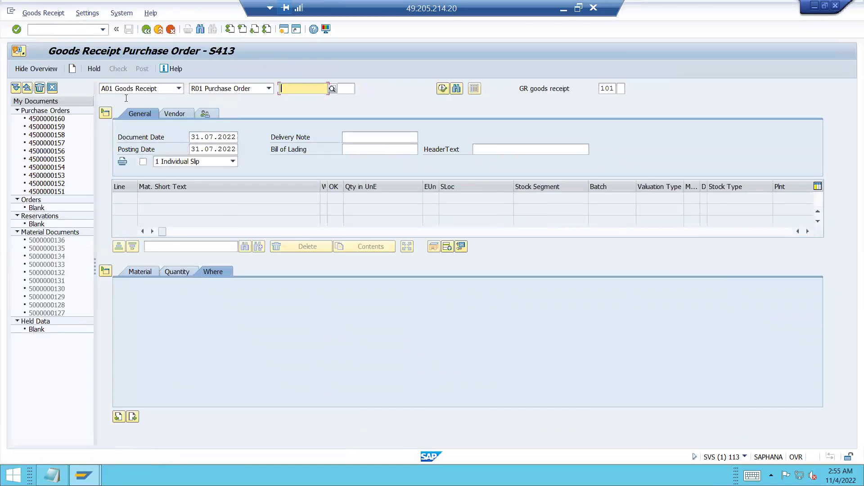
pyautogui.write('4500000181')
pyautogui.press('Return')
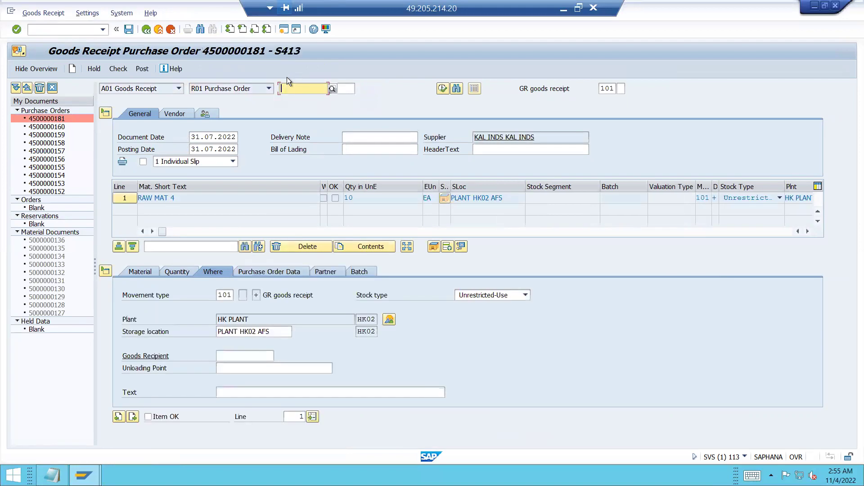
pyautogui.click(449, 250)
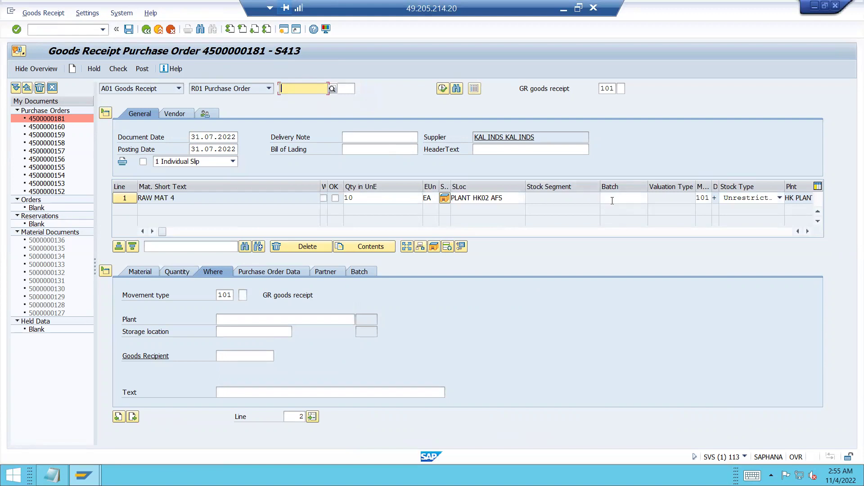
pyautogui.click(646, 198)
pyautogui.click(652, 198)
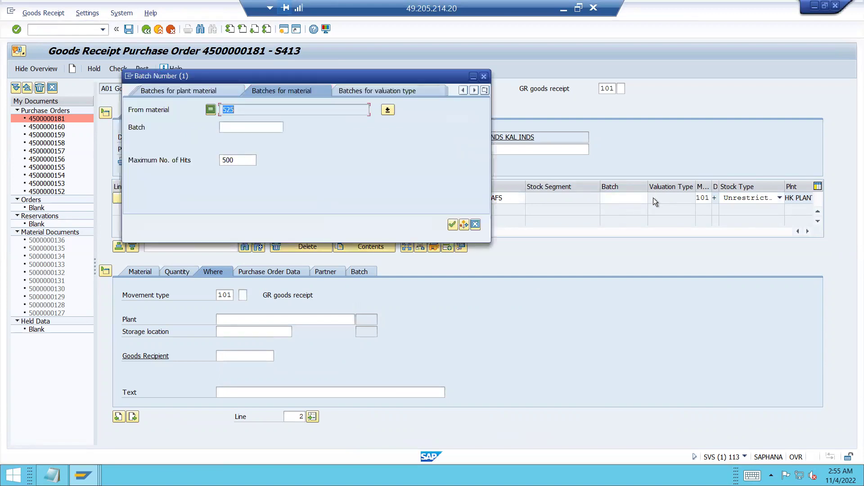
pyautogui.press('Return')
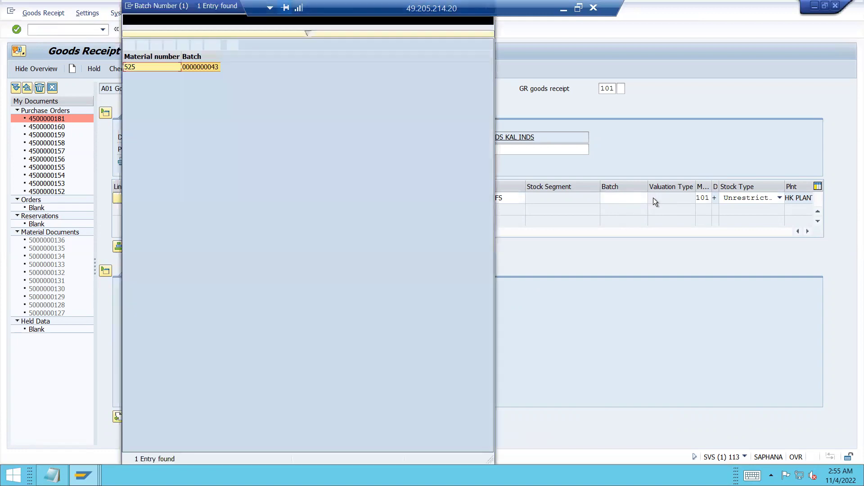
pyautogui.press('Return')
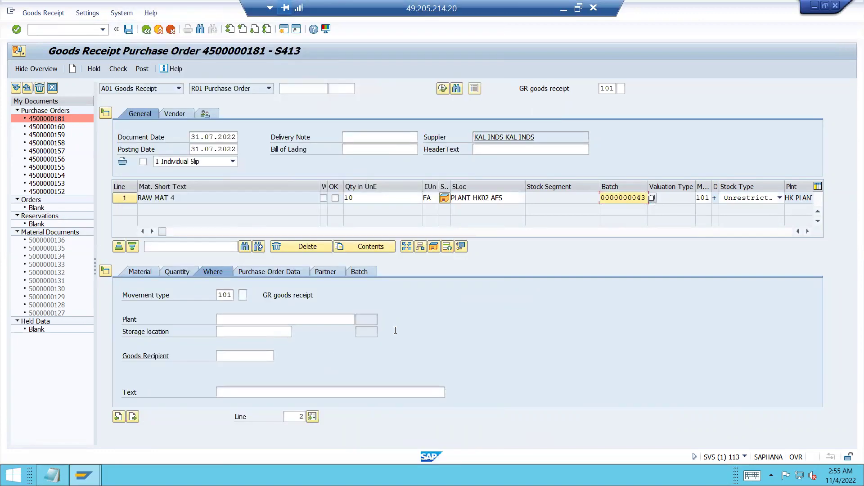
# Switch to the MASTER REC notes in Notepad, check the recorded batch number and return to the goods receipt
pyautogui.click(52, 475)
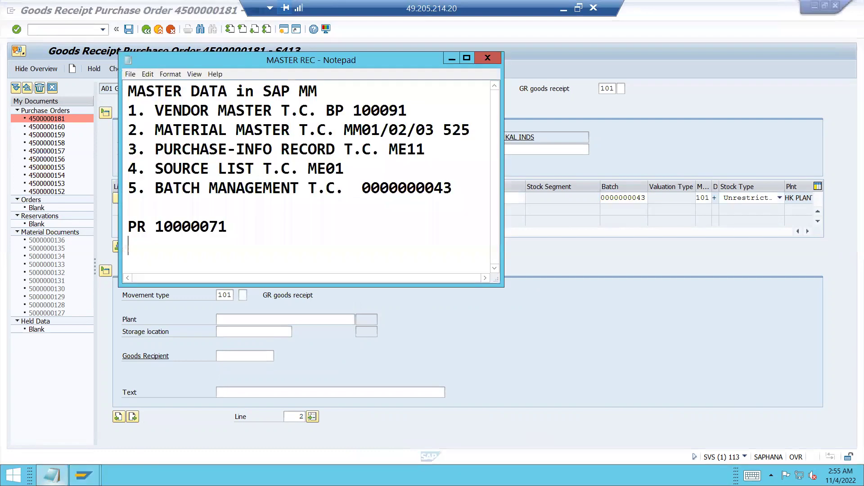
pyautogui.doubleClick(391, 193)
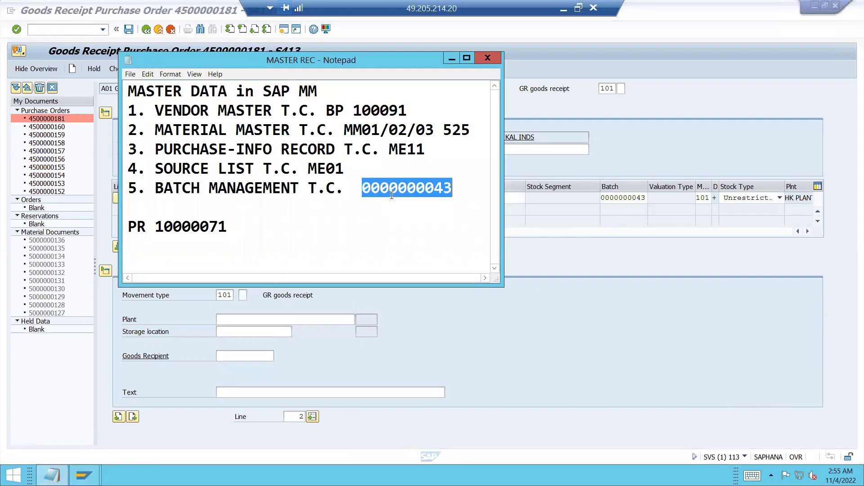
pyautogui.click(644, 131)
# Mark the RAW MAT 4 item as OK, try to post the goods receipt and close the message log
pyautogui.click(335, 198)
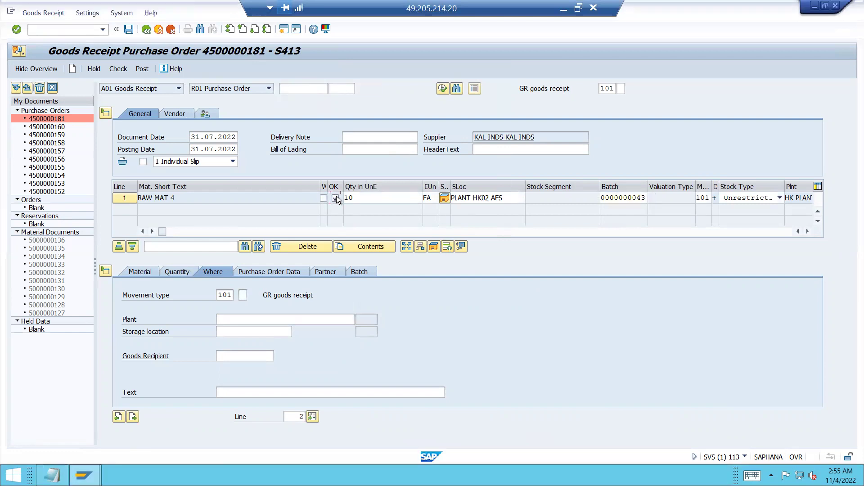
pyautogui.click(143, 69)
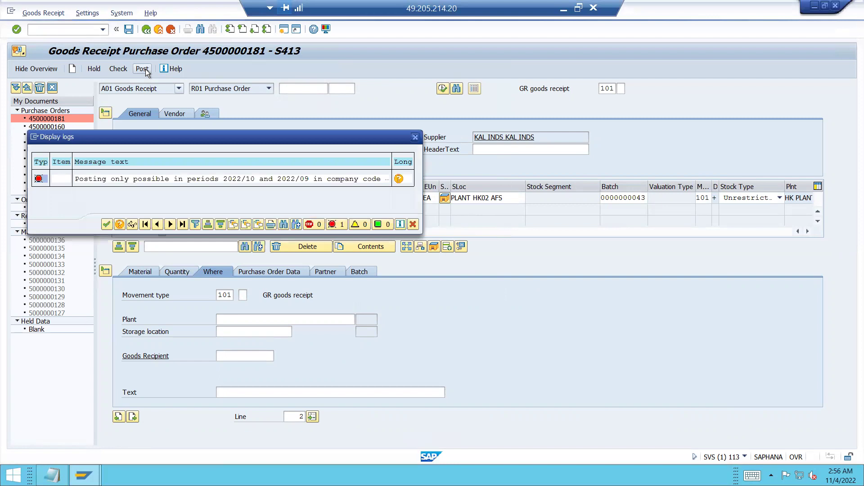
pyautogui.click(411, 224)
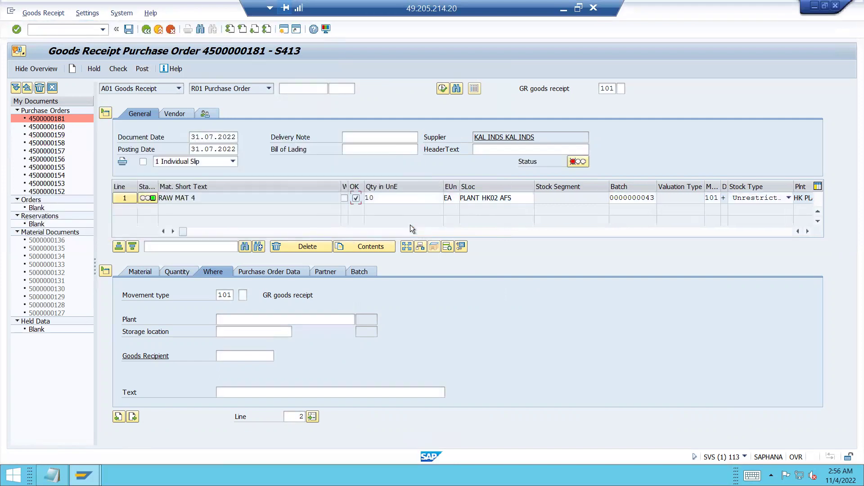
# Set the goods receipt's document date and posting date to 31.10.2022 and post it
pyautogui.click(206, 137)
pyautogui.write('10')
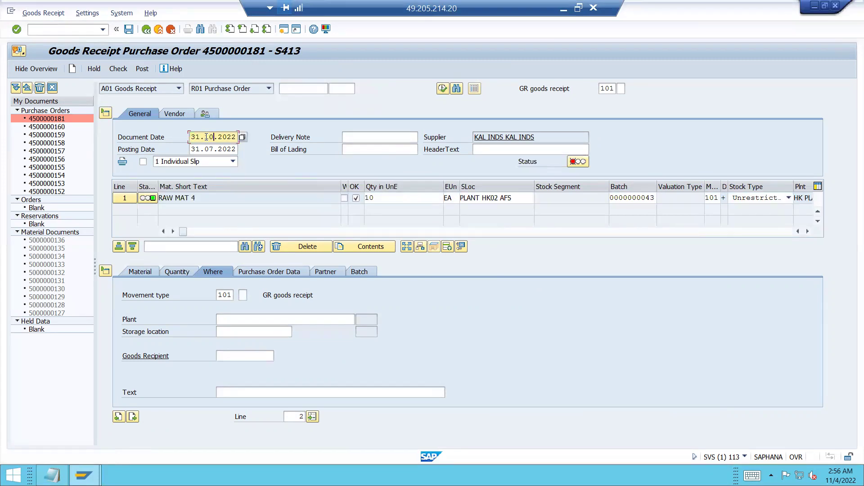
pyautogui.press('Down')
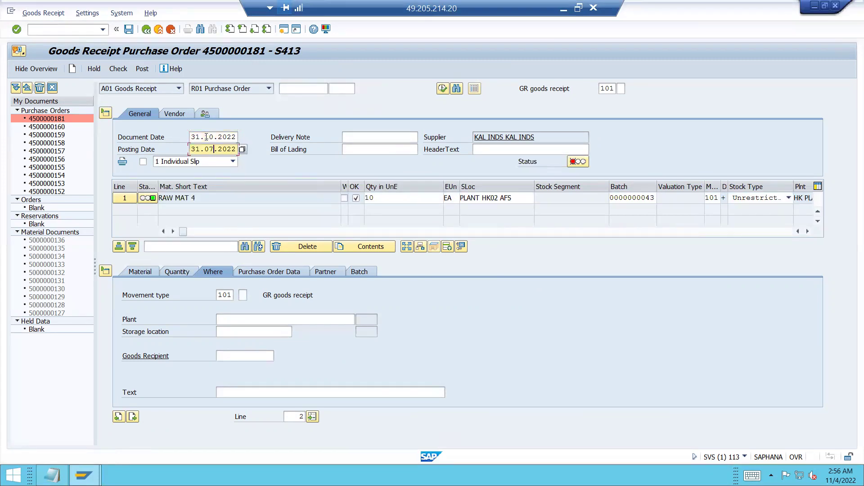
pyautogui.write('10')
pyautogui.press('Return')
pyautogui.click(140, 69)
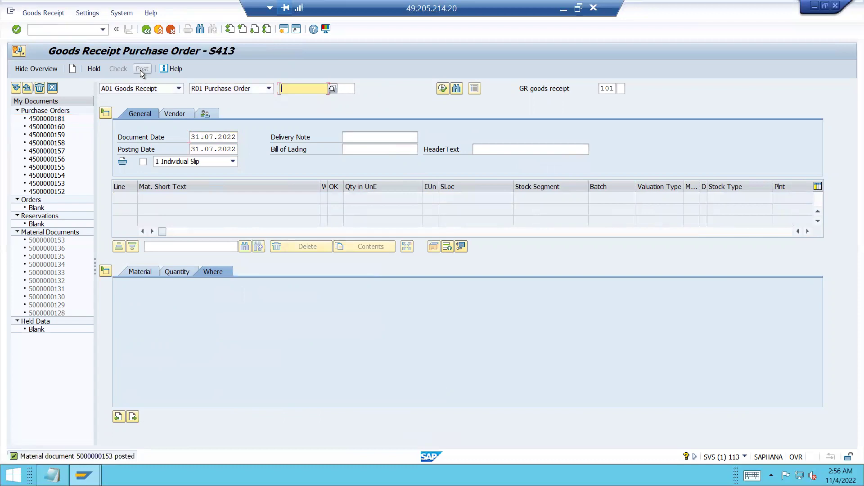
# Leave the goods receipt while staying logged on and start the transaction for entering an incoming invoice
pyautogui.click(159, 29)
pyautogui.click(158, 29)
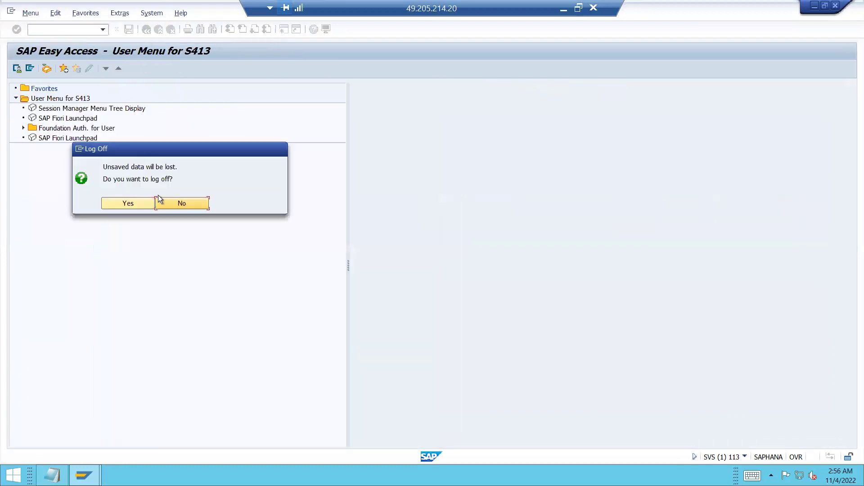
pyautogui.click(193, 203)
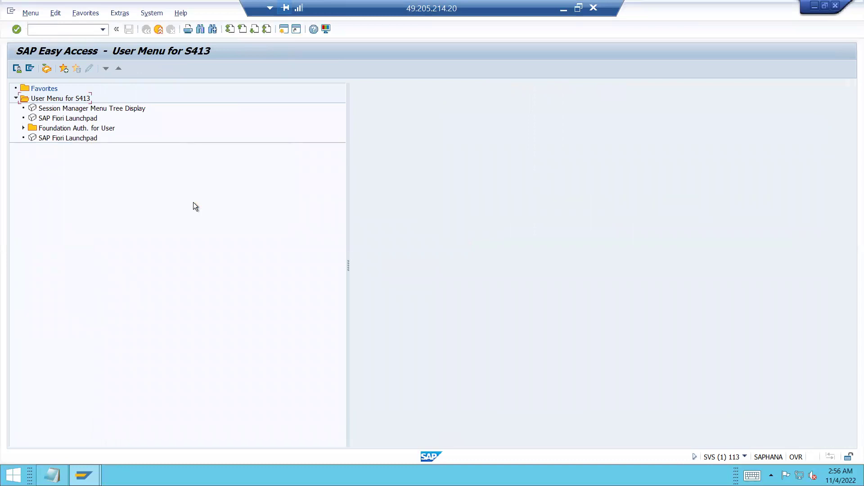
pyautogui.click(82, 29)
pyautogui.write('MIGO')
pyautogui.press('Return')
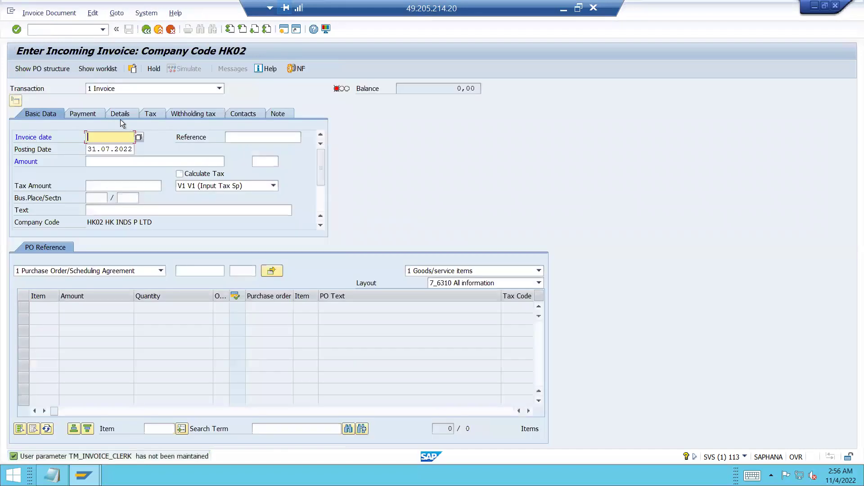
# Set the invoice date to 28.10.2022 and the invoice's posting date to 31.10.2022
pyautogui.press('Down')
pyautogui.press('Return')
pyautogui.press('Tab')
pyautogui.press('Left')
pyautogui.press('Left')
pyautogui.press('Left')
pyautogui.press('Left')
pyautogui.press('Left')
pyautogui.press('Left')
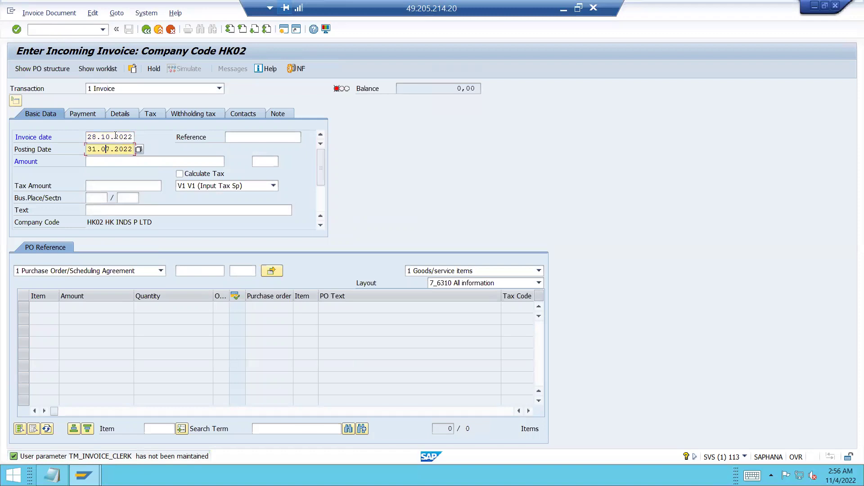
pyautogui.press('Left')
pyautogui.write('10')
pyautogui.press('Return')
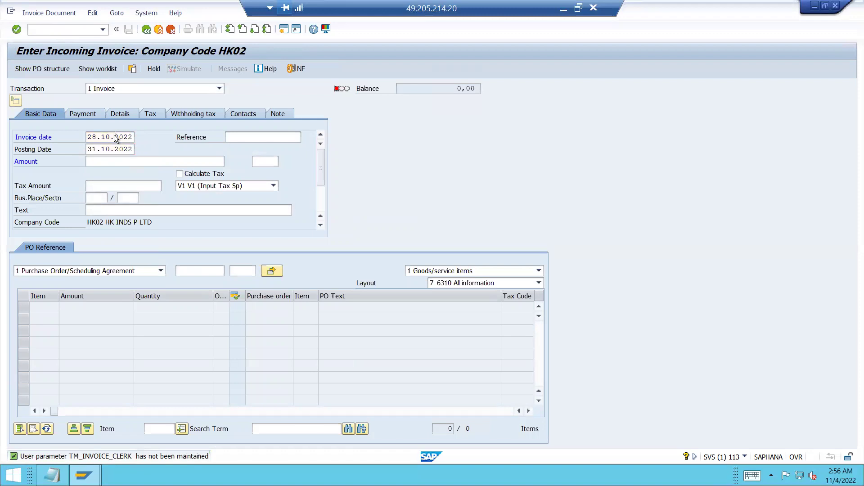
pyautogui.press('Return')
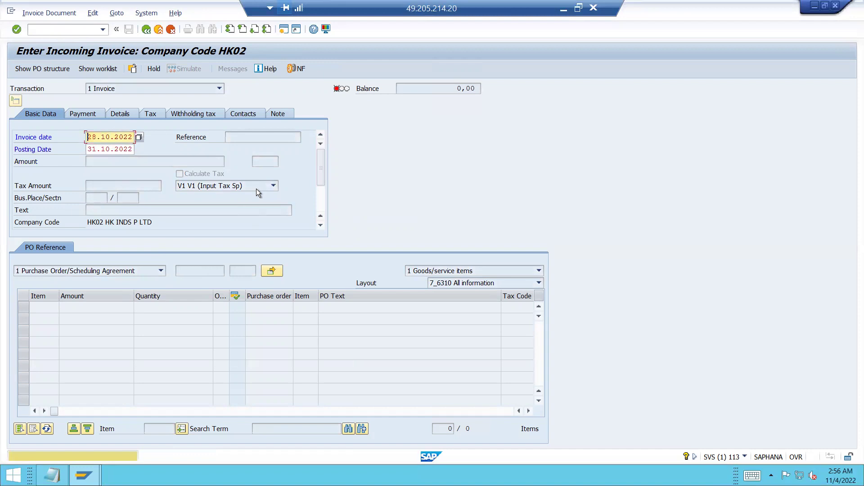
pyautogui.press('Return')
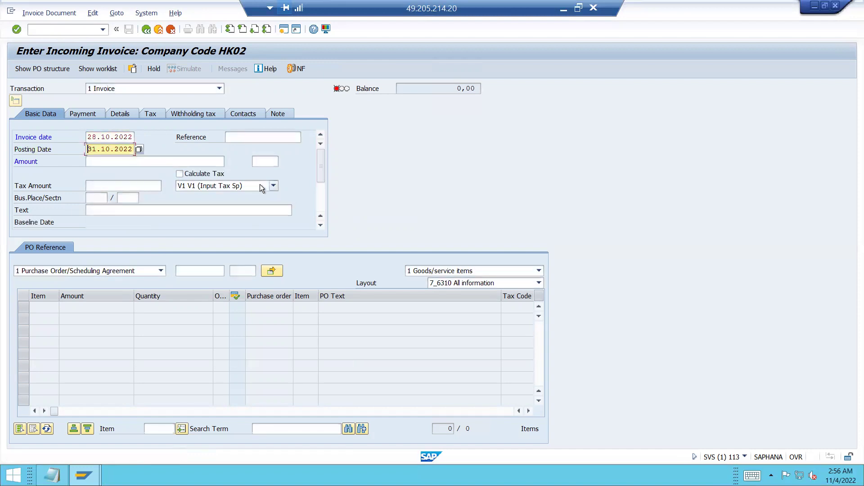
# Choose tax code A2 (INPUT TAX NEW), load the new purchase order as the invoice reference and enable automatic tax calculation
pyautogui.click(260, 186)
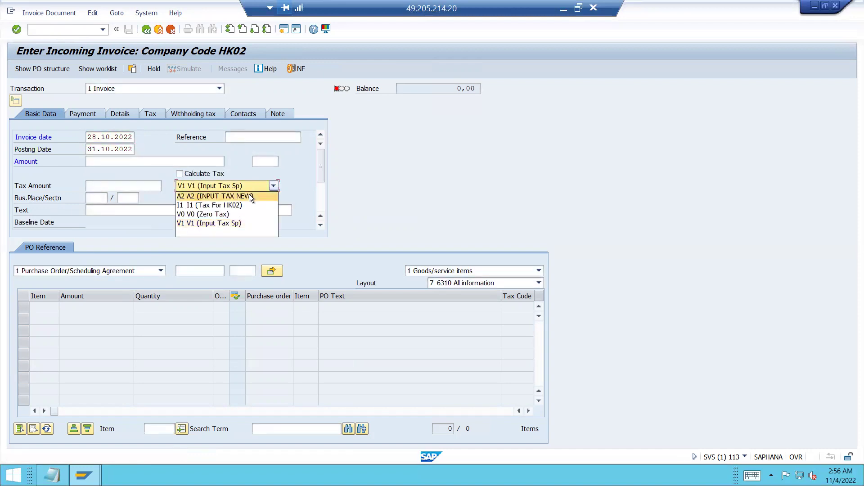
pyautogui.click(250, 197)
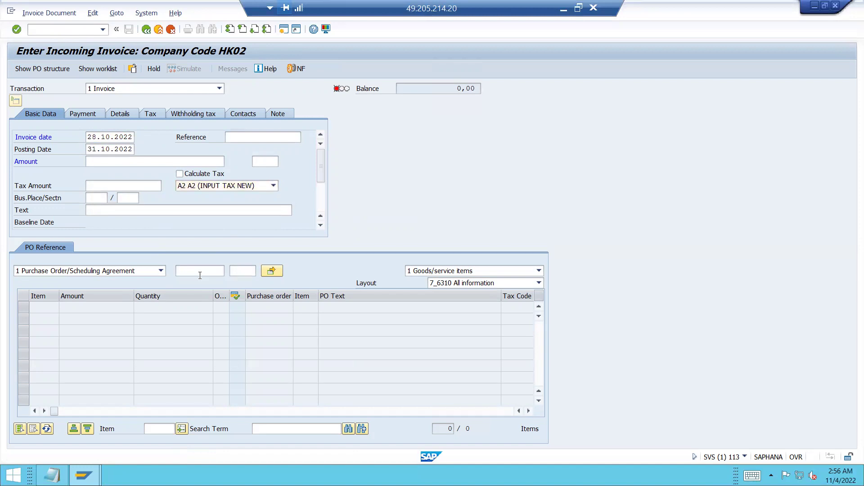
pyautogui.click(202, 271)
pyautogui.hotkey('ctrl', 'v')
pyautogui.press('Return')
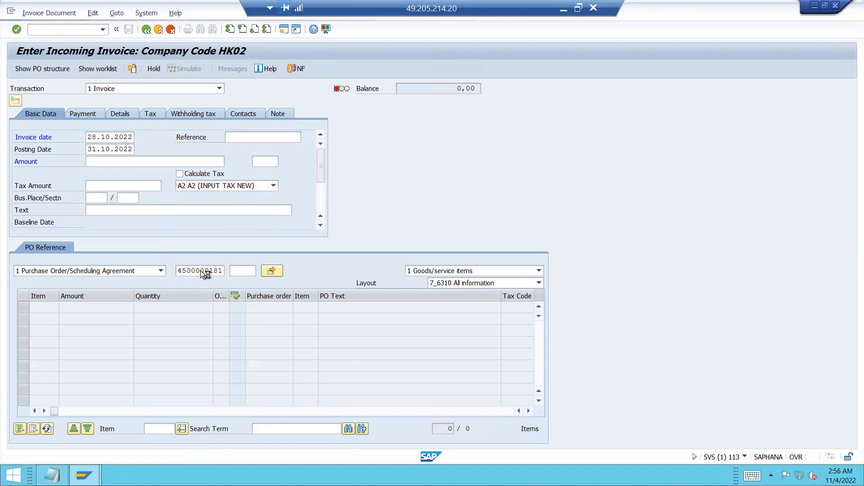
pyautogui.click(180, 174)
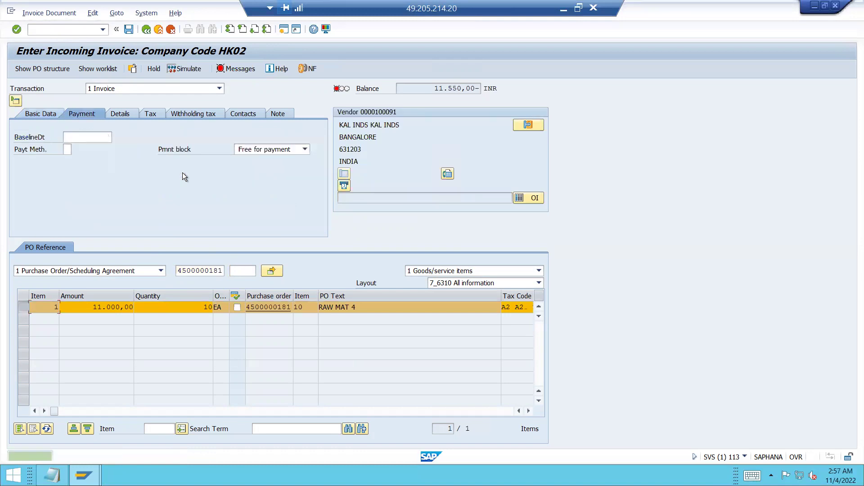
# Set the payment baseline date to 02.11.2022 and enter the open balance of 11550 INR as the invoice amount
pyautogui.click(91, 137)
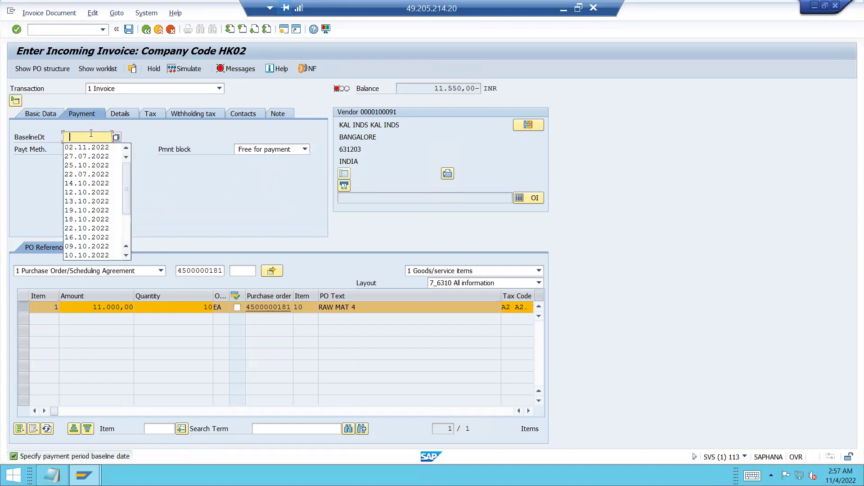
pyautogui.press('Return')
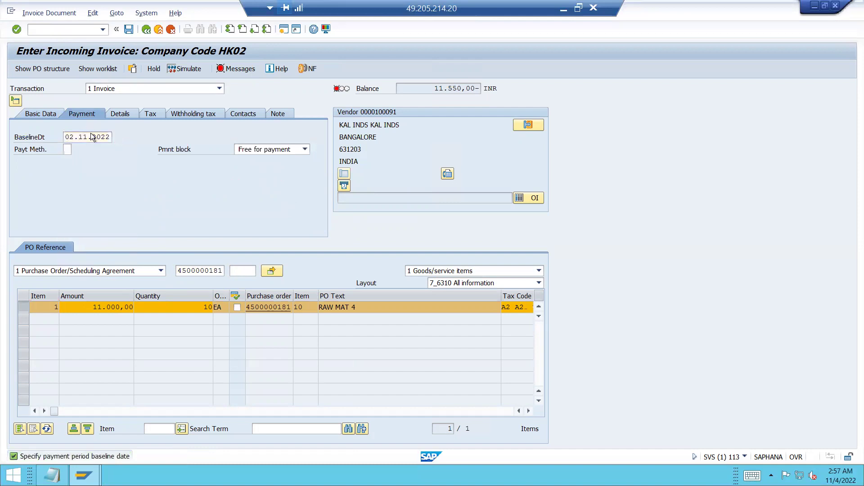
pyautogui.click(49, 116)
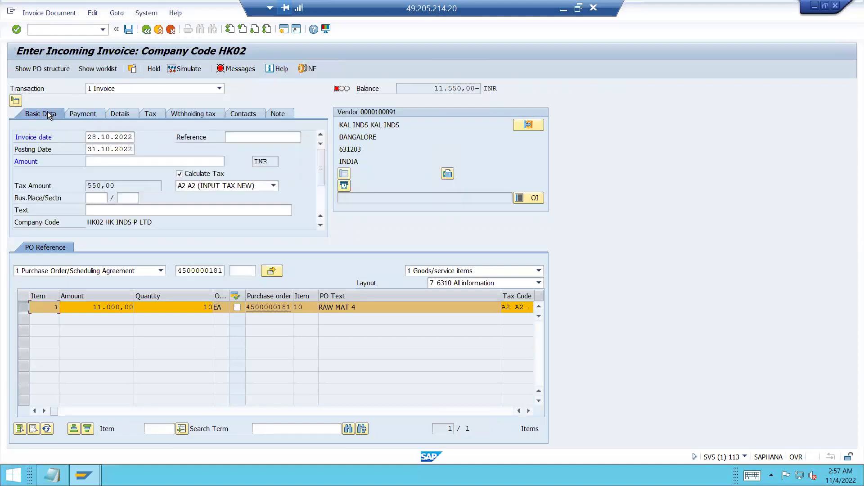
pyautogui.click(137, 162)
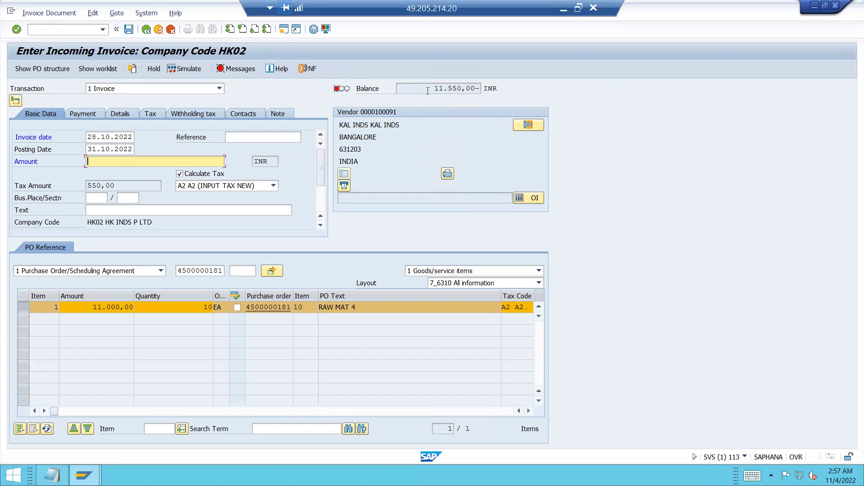
pyautogui.moveTo(428, 90); pyautogui.dragTo(494, 87)
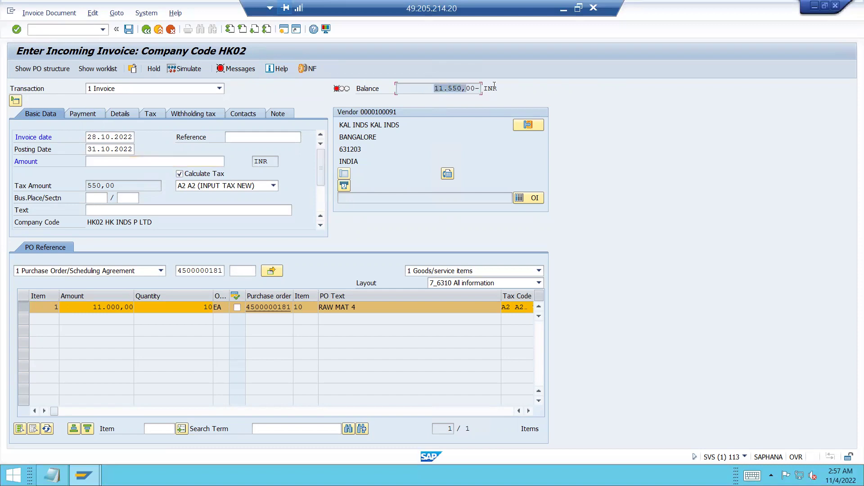
pyautogui.click(211, 161)
pyautogui.write('11550')
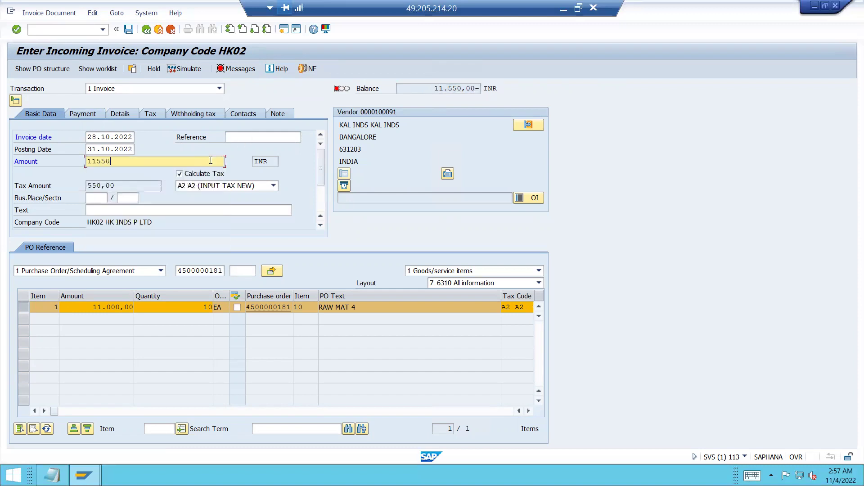
pyautogui.press('Return')
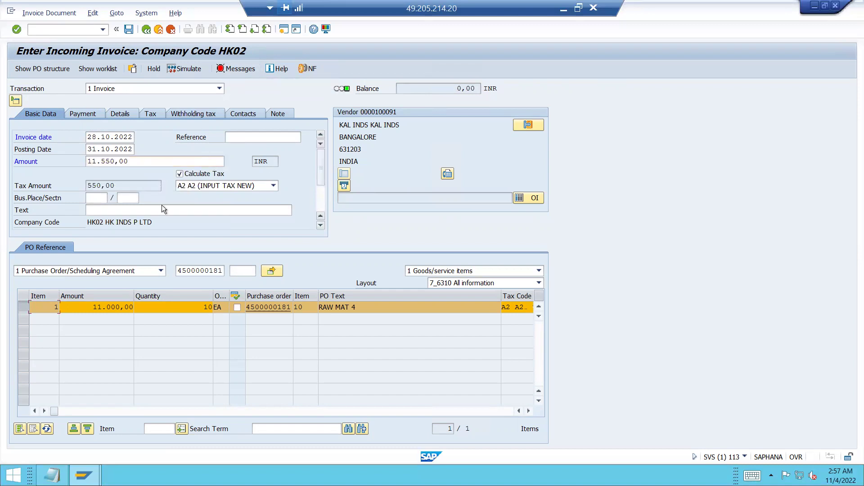
# Enter business place HK02 and section SSS1 in the invoice's basic data
pyautogui.click(92, 199)
pyautogui.write('HK02')
pyautogui.press('Tab')
pyautogui.write('SSS1')
pyautogui.press('Return')
# Set the invoice's GST place of supply to 22 and save the invoice
pyautogui.moveTo(323, 163); pyautogui.dragTo(323, 212)
pyautogui.click(233, 187)
pyautogui.write('22')
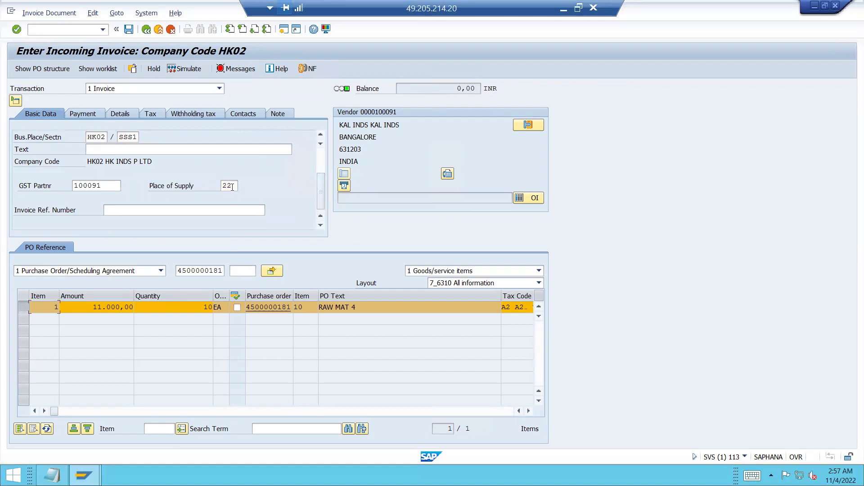
pyautogui.press('Return')
pyautogui.click(128, 29)
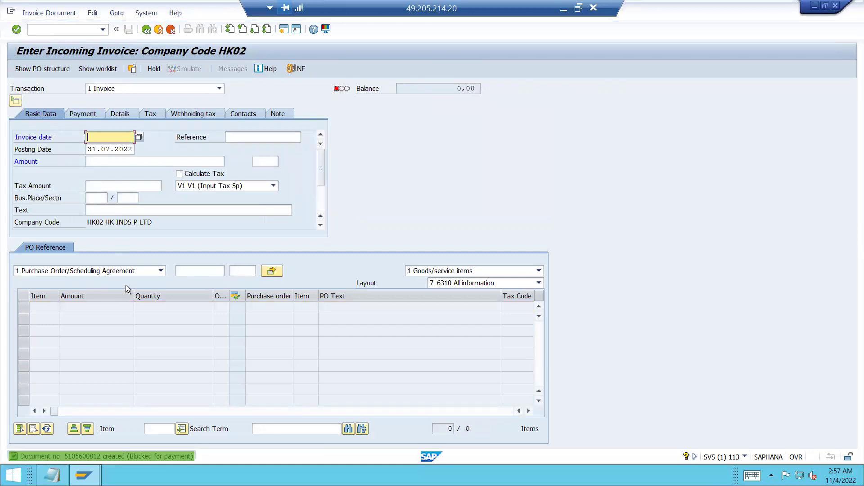
# Review the five master data entries in the MASTER REC notes in Notepad and minimize the remote desktop session
pyautogui.click(52, 475)
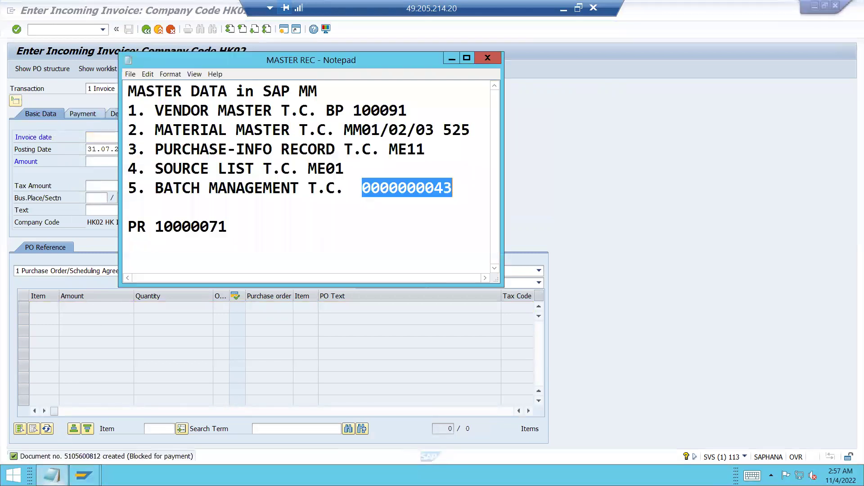
pyautogui.moveTo(154, 110); pyautogui.dragTo(458, 193)
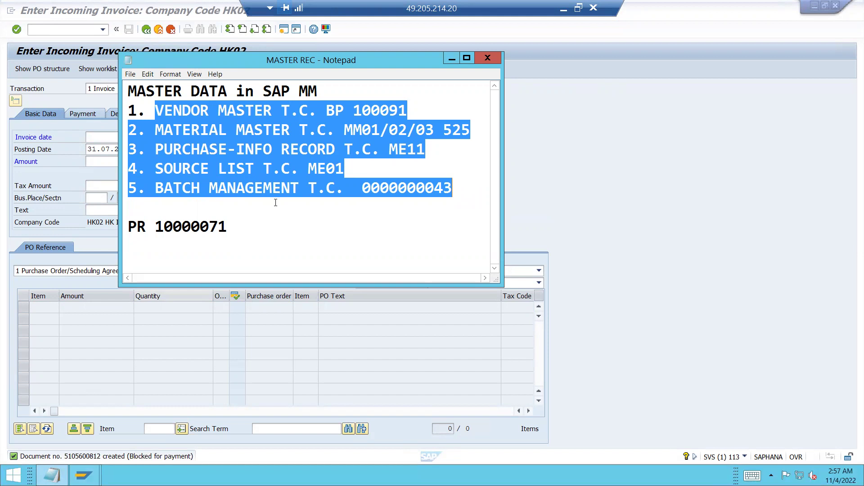
pyautogui.click(562, 9)
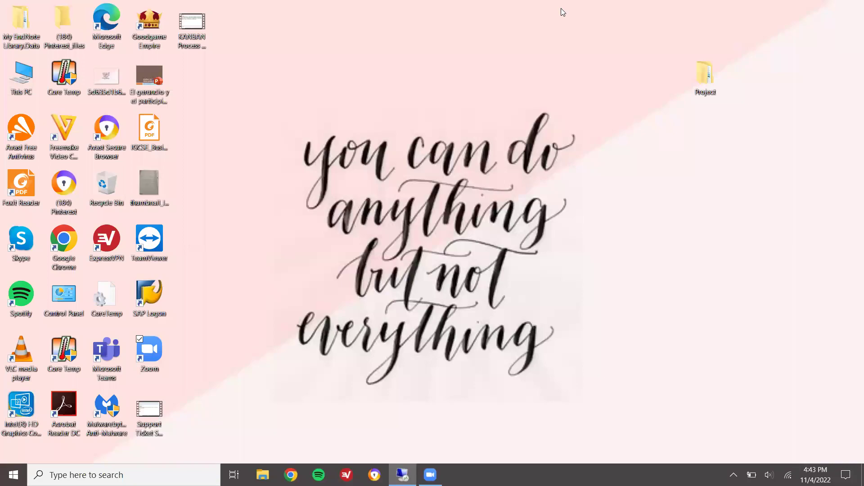